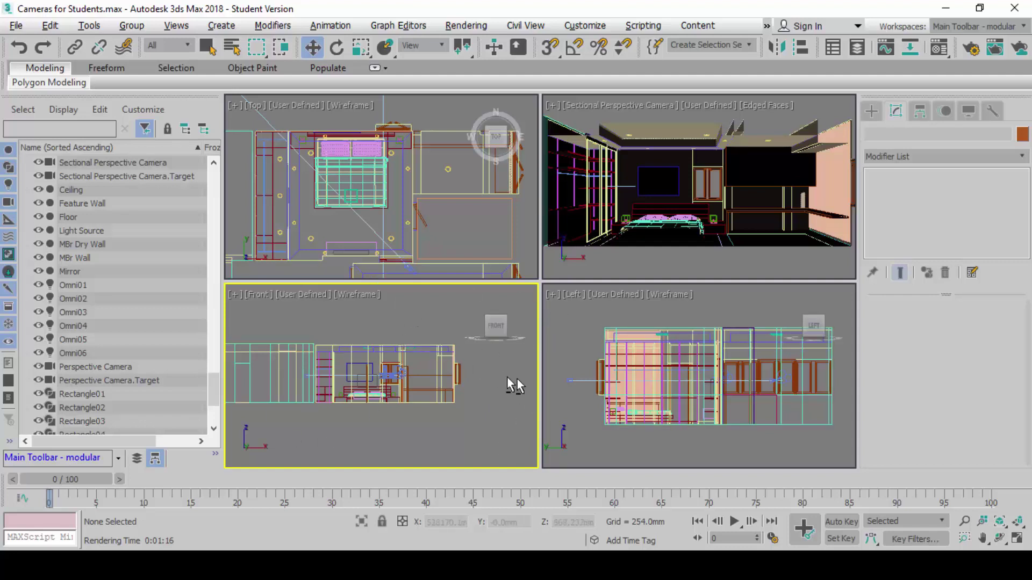
Maximize the Front viewport, switch it to the Left view, and zoom well out.
key("alt+w")
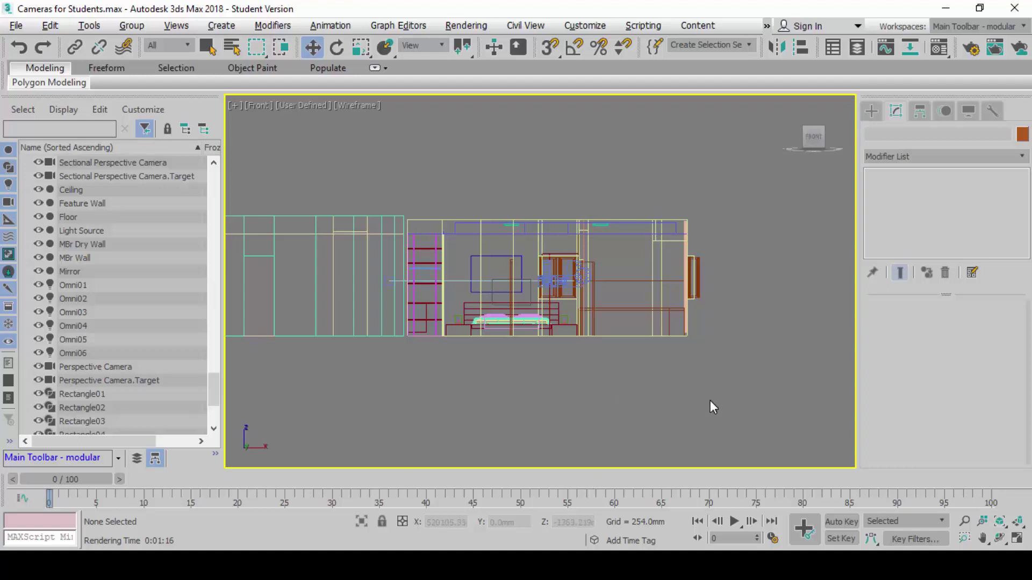
key("super+shift")
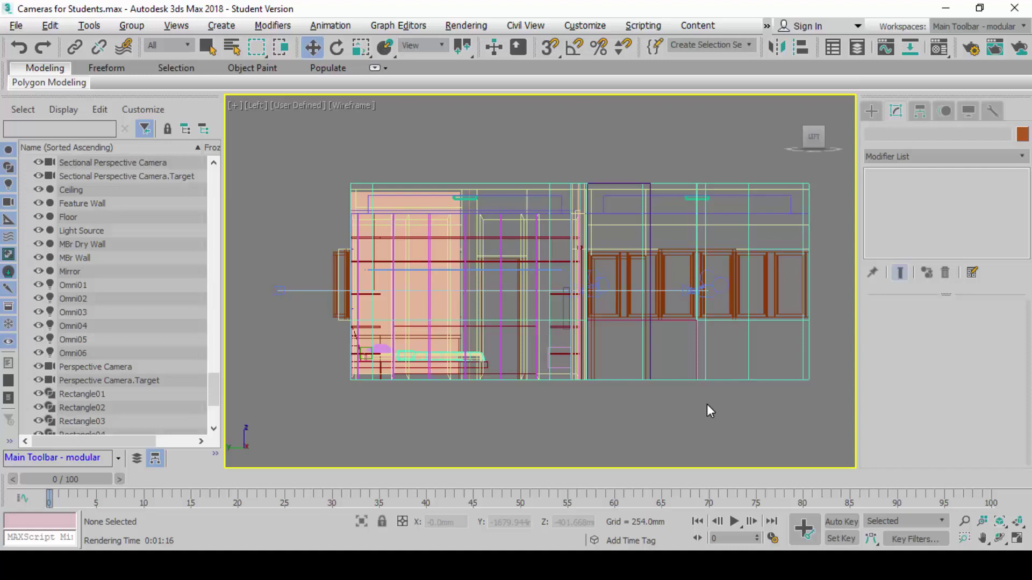
scroll(613, 234, "down", 5)
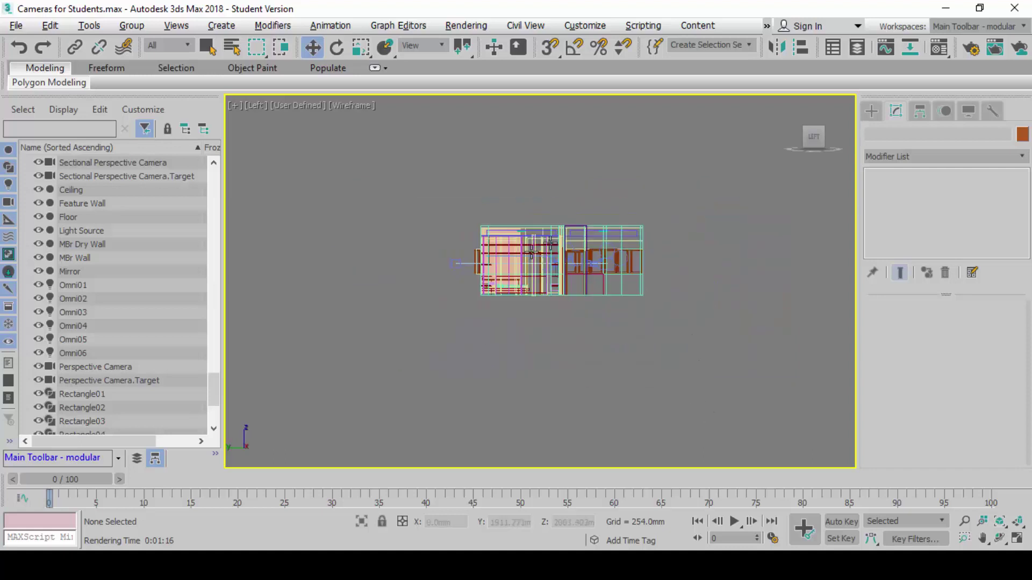
Drag out a Target camera in the Front view from above the room downward.
middle_click_drag(682, 221, 666, 245)
scroll(640, 243, "up", 2)
left_click(872, 111)
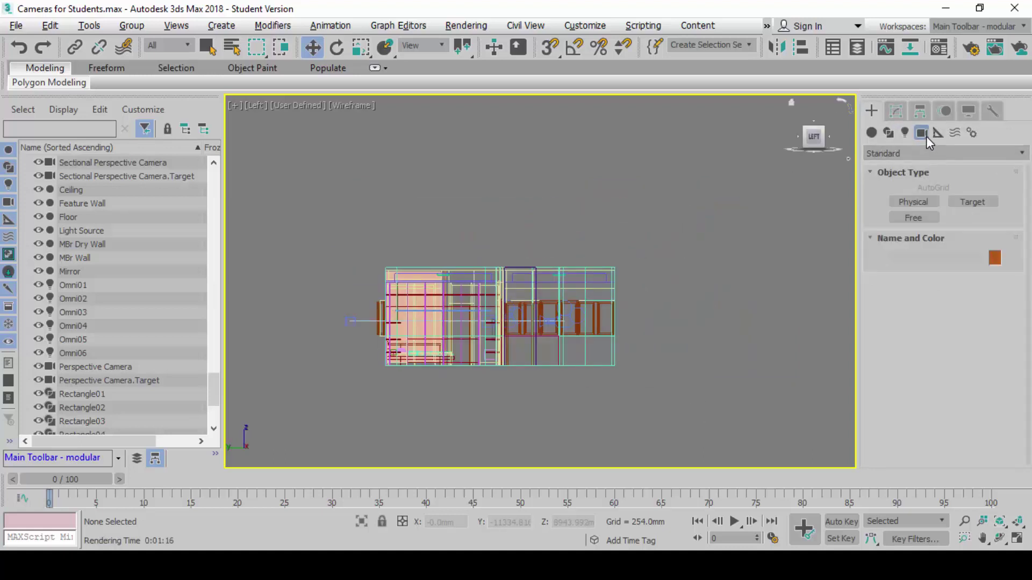
left_click(977, 201)
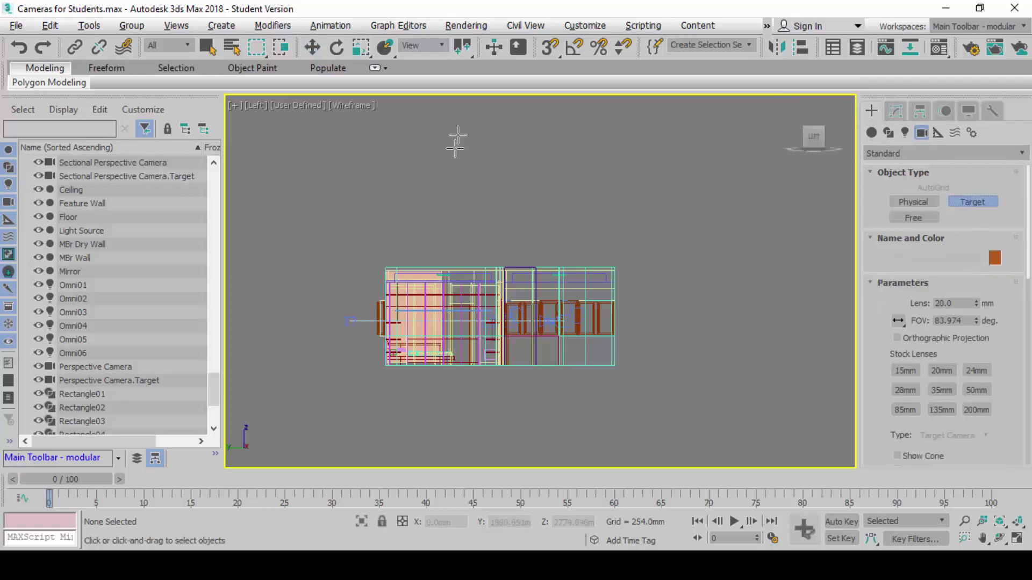
left_click_drag(394, 149, 528, 426)
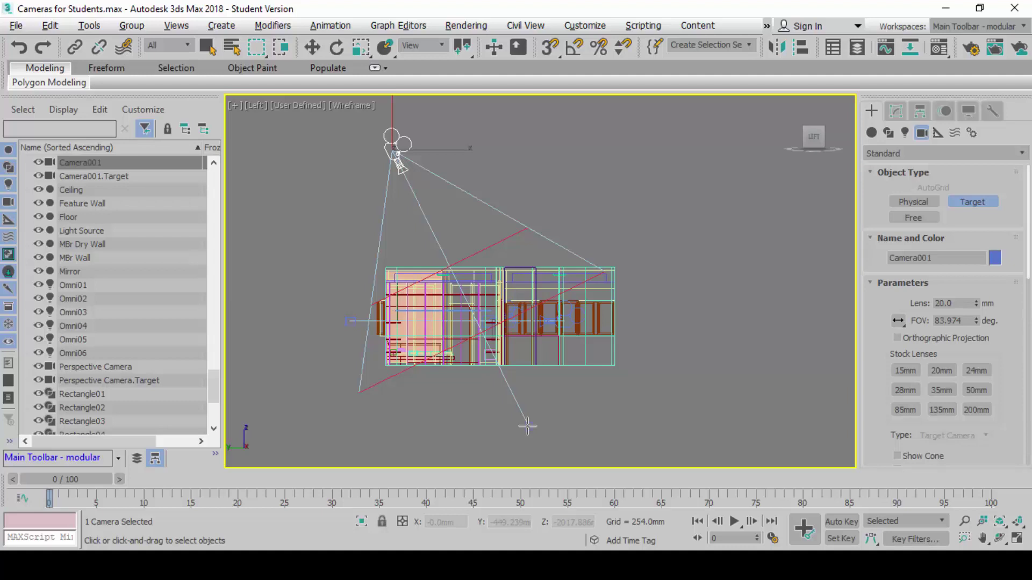
In the maximized Front view, create Camera001 above the room with its target below.
left_click(527, 426)
key("alt+w")
left_click(500, 445)
key("alt+w")
left_click_drag(427, 156, 474, 402)
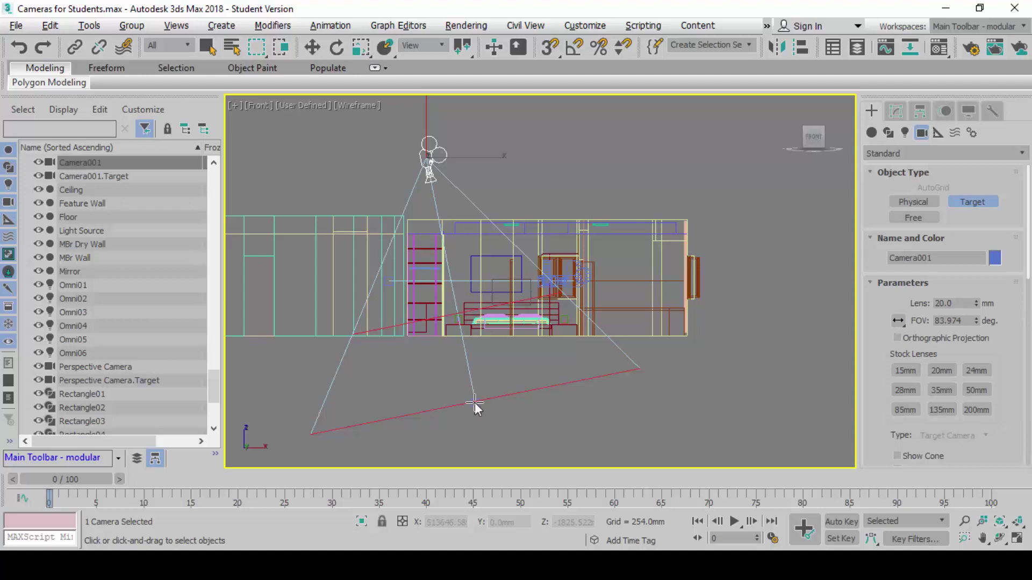
Select Camera001 and copy its X position value.
right_click(536, 157)
left_click(558, 144)
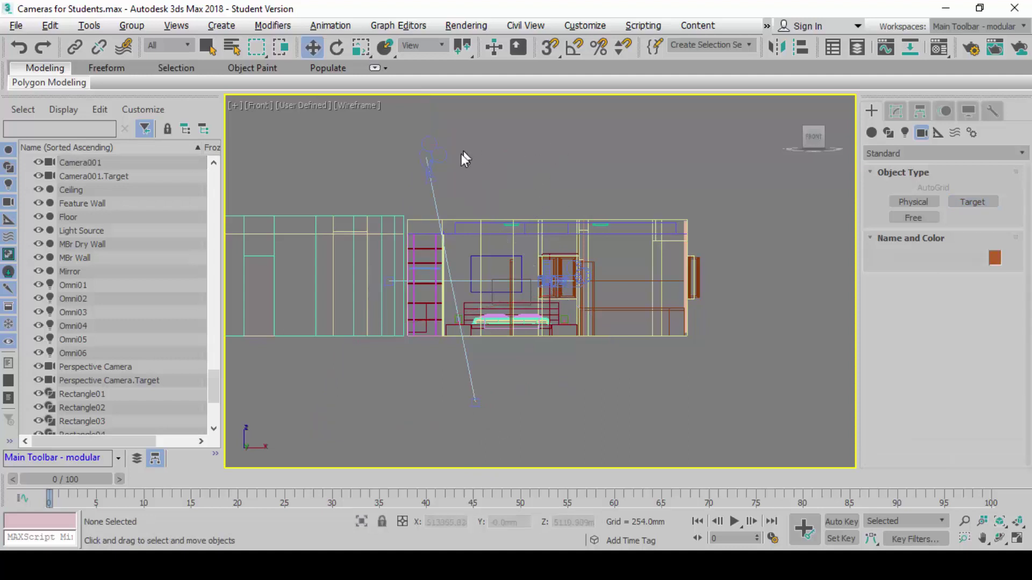
left_click(430, 157)
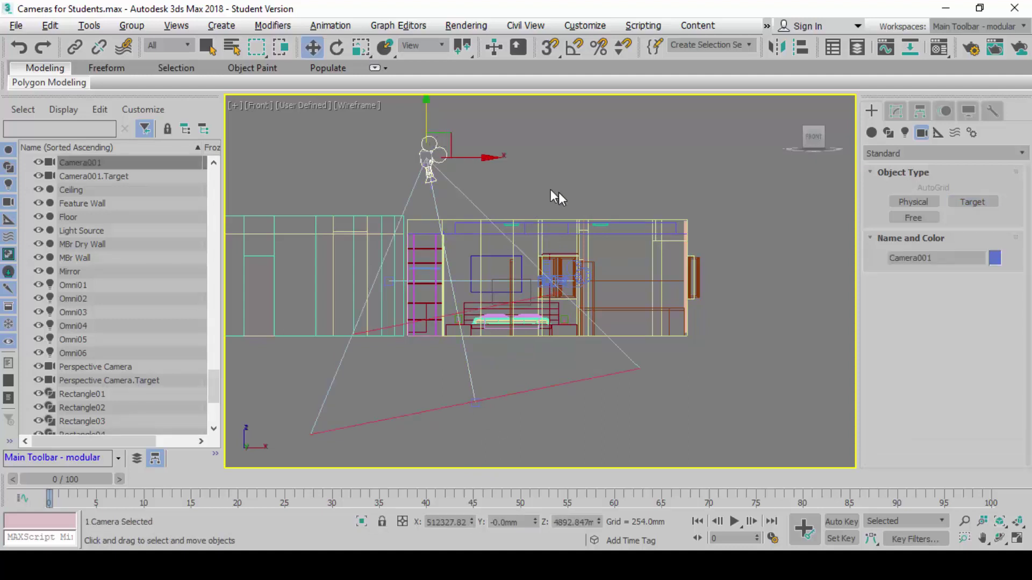
left_click(436, 523)
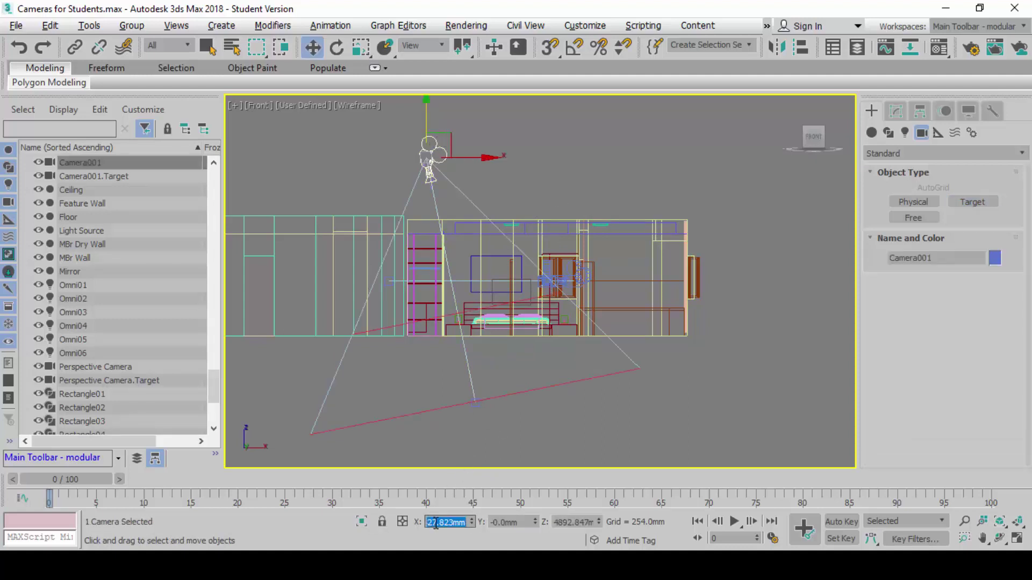
right_click(436, 524)
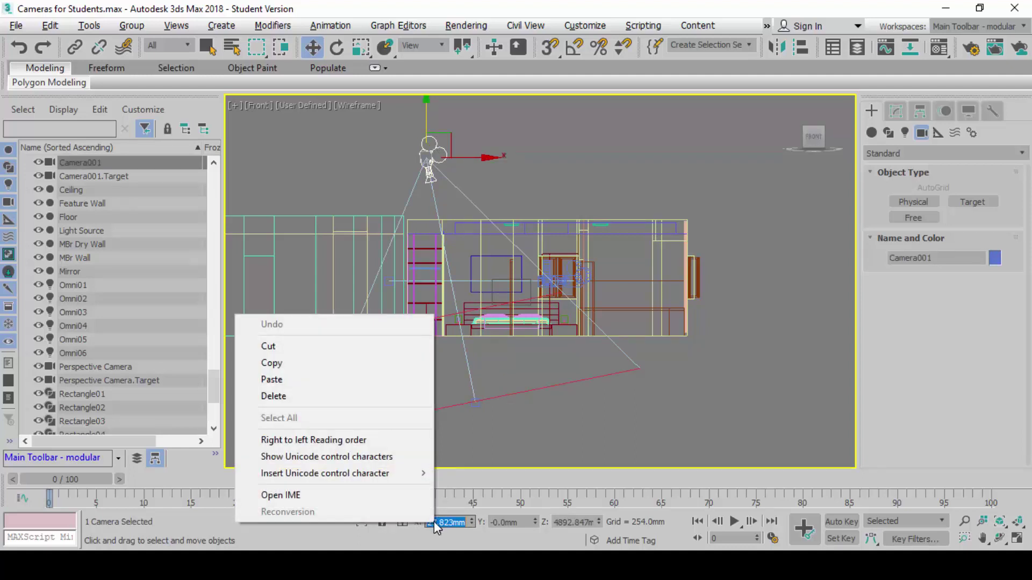
left_click(376, 362)
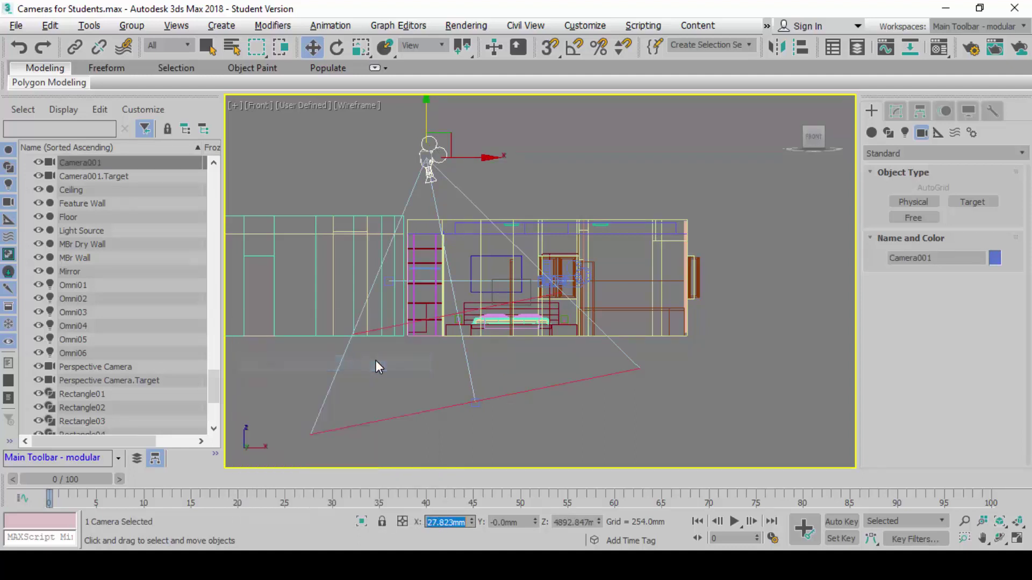
Paste X 512327.82 into Camera001.Target's X field so it sits beneath the camera.
left_click(476, 404)
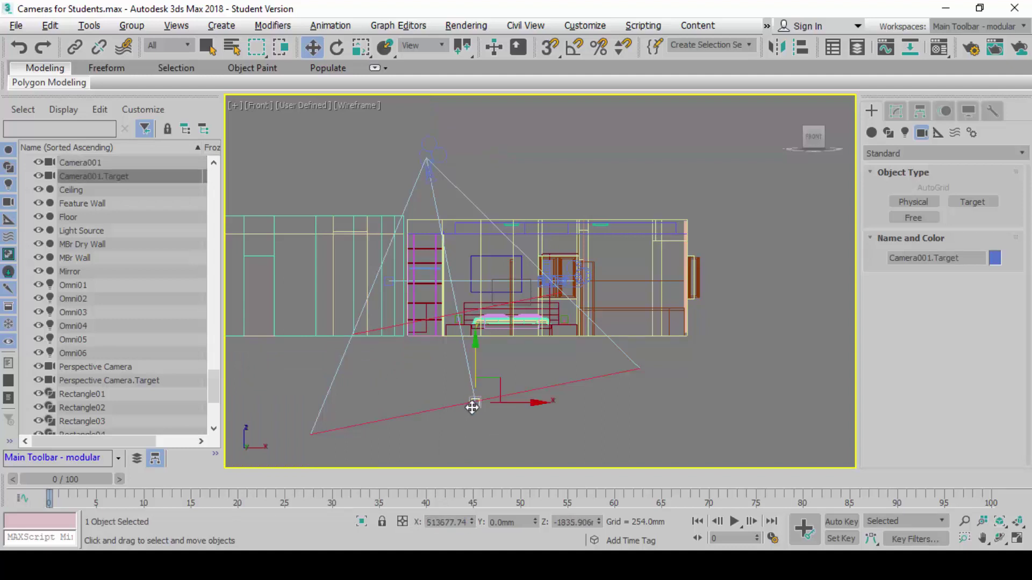
left_click(437, 525)
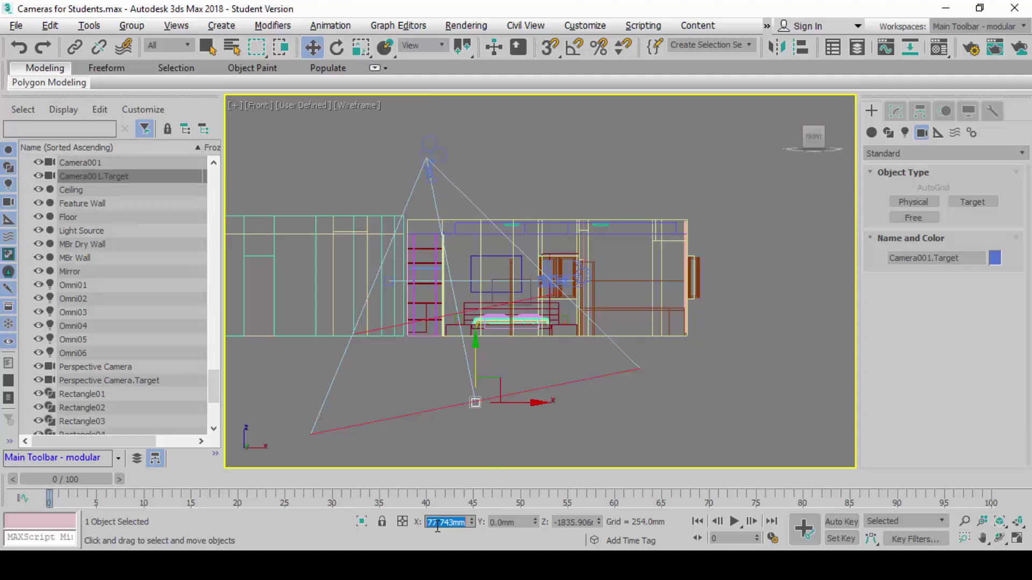
left_click(438, 526)
double_click(439, 527)
right_click(437, 525)
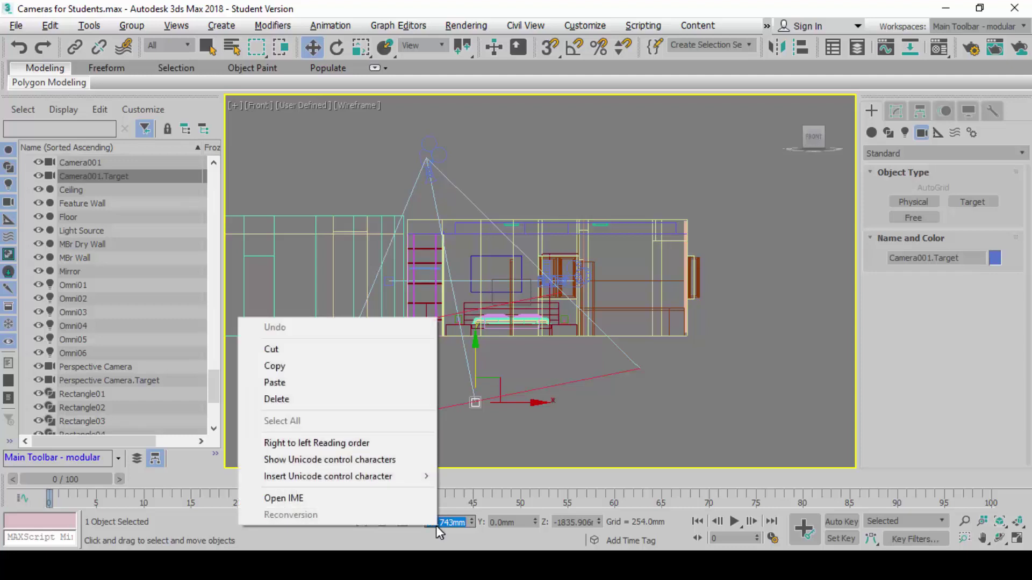
left_click(408, 382)
left_click(409, 382)
key("Return")
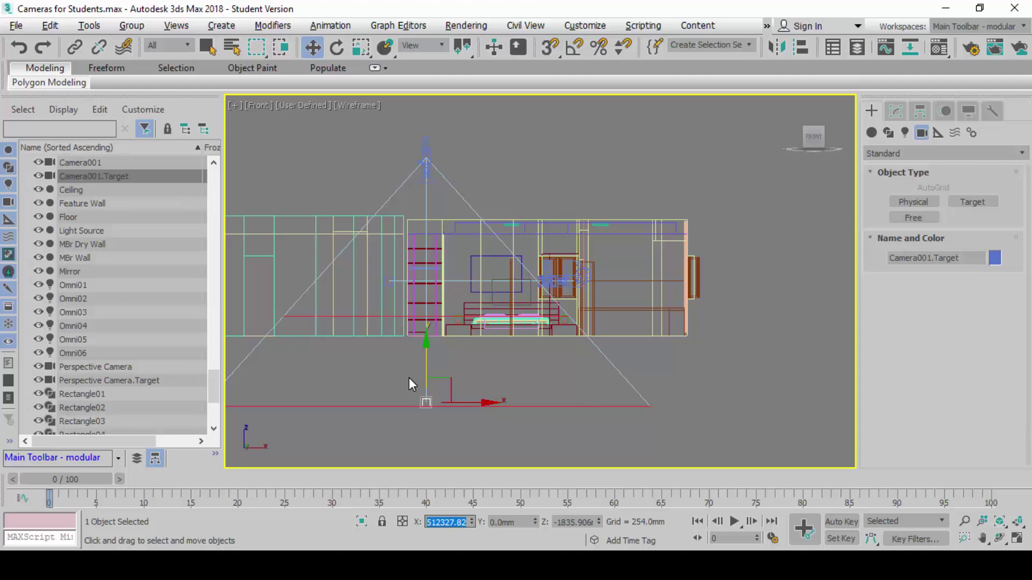
left_click(579, 188)
Rename the camera to 'Plan Camera' in the Modify panel and restore the four-viewport layout.
left_click(426, 156)
left_click(896, 112)
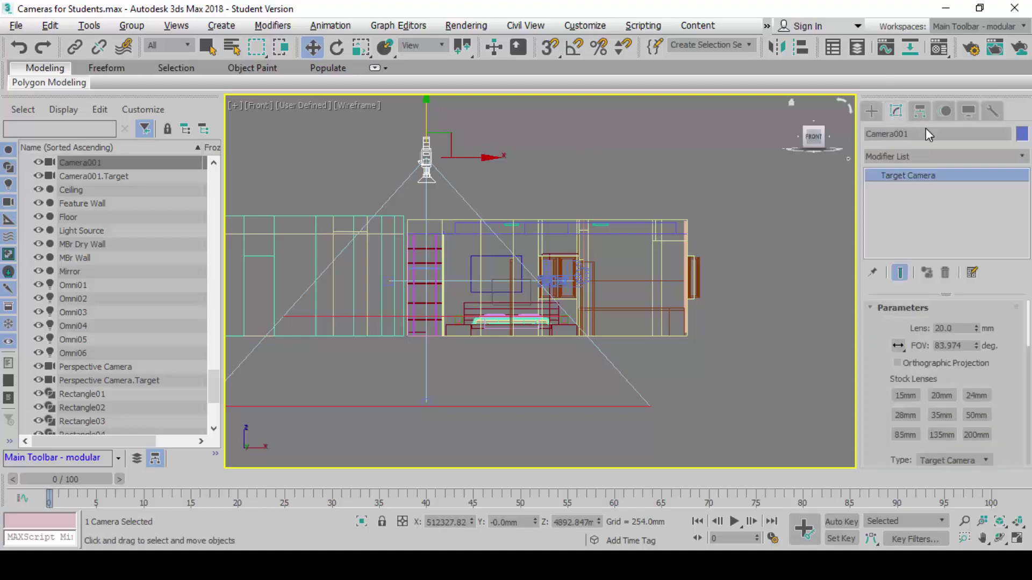
left_click(924, 133)
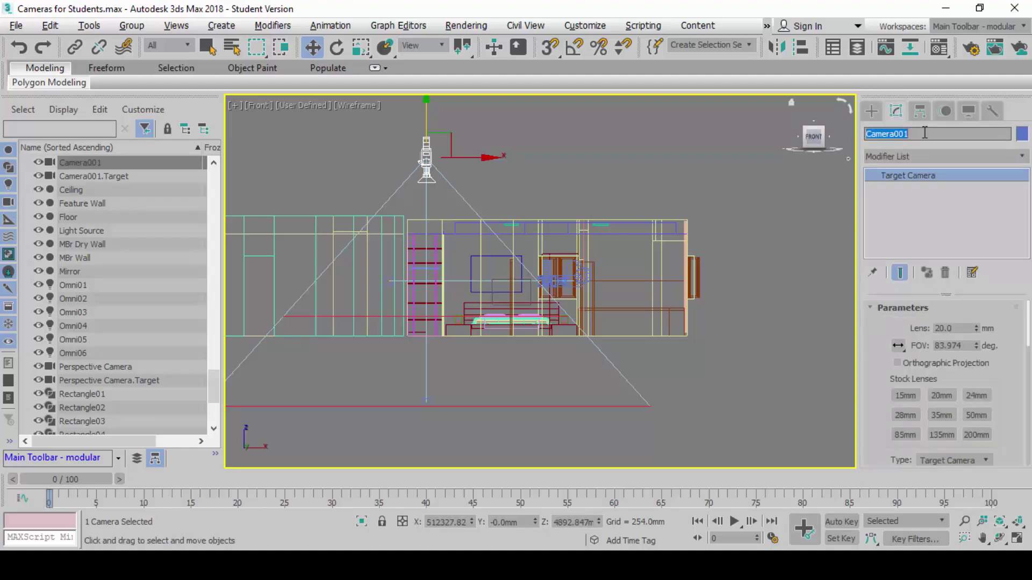
type("Plan Camera")
key("Return")
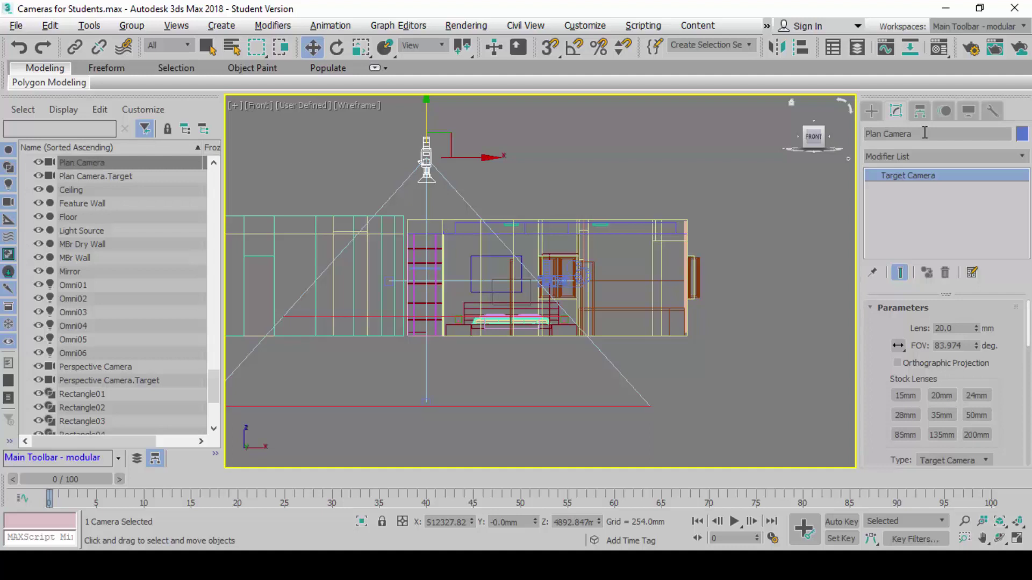
key("alt+w")
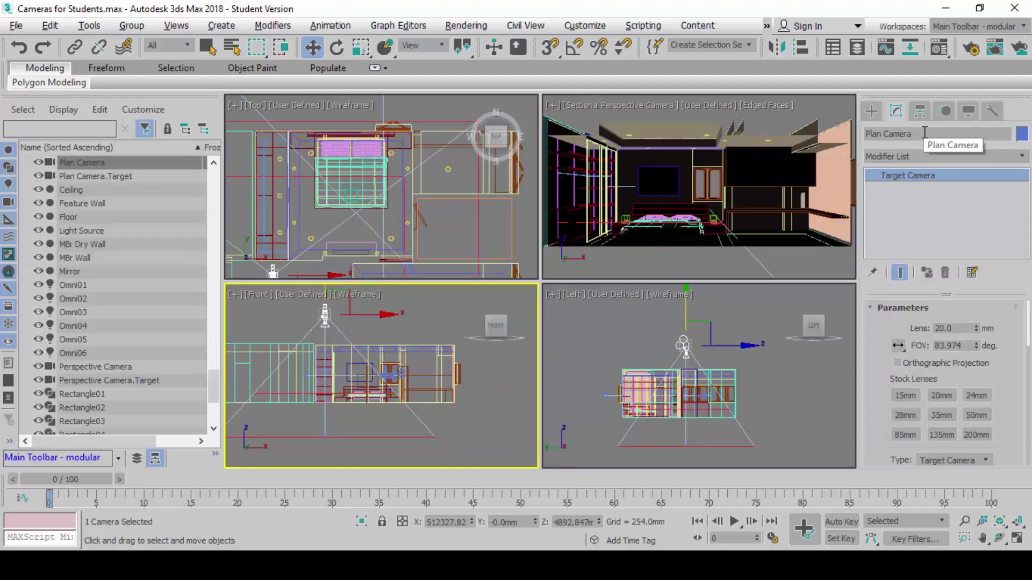
left_click(418, 113)
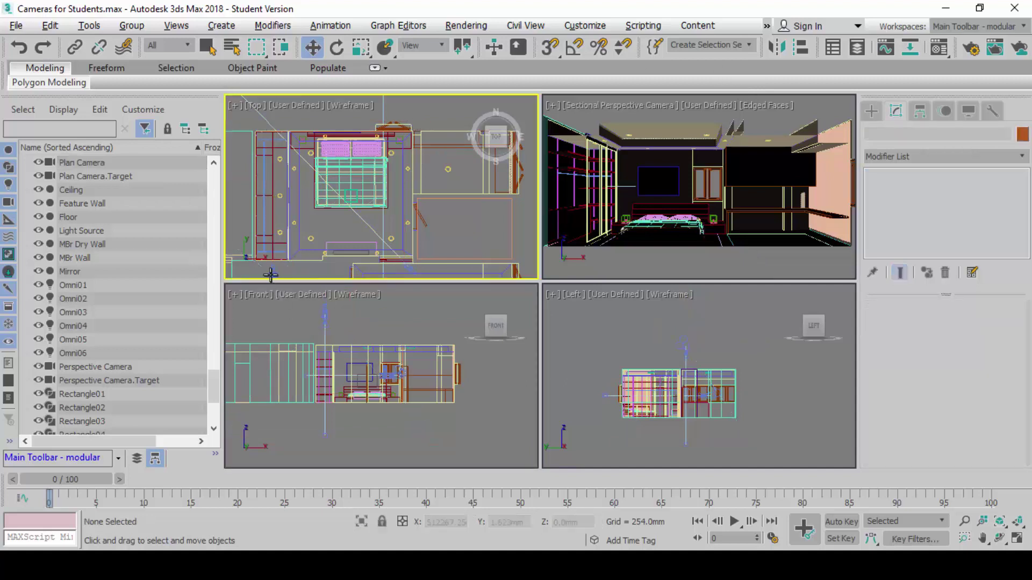
left_click(270, 274)
left_click(341, 322)
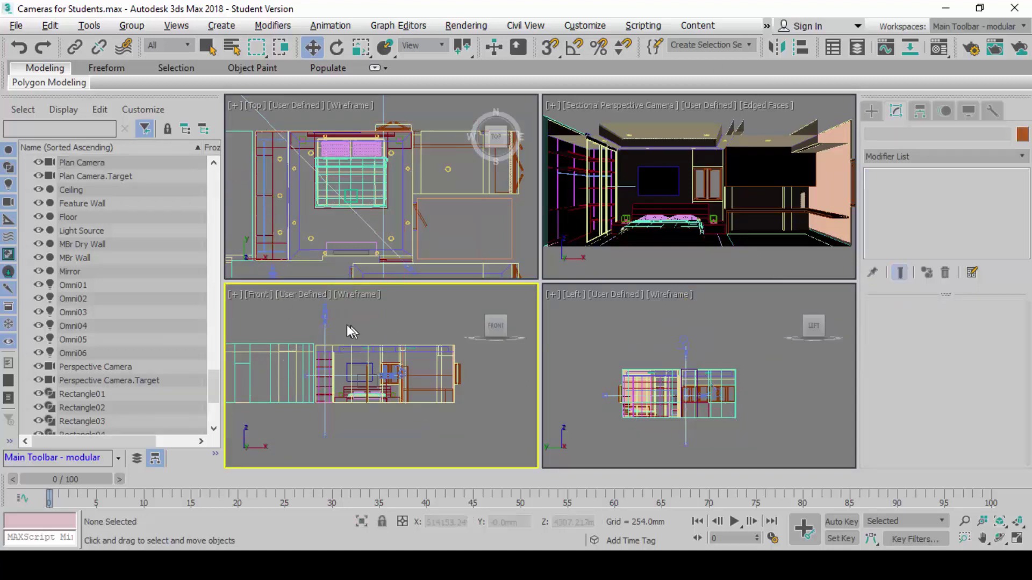
left_click(325, 309)
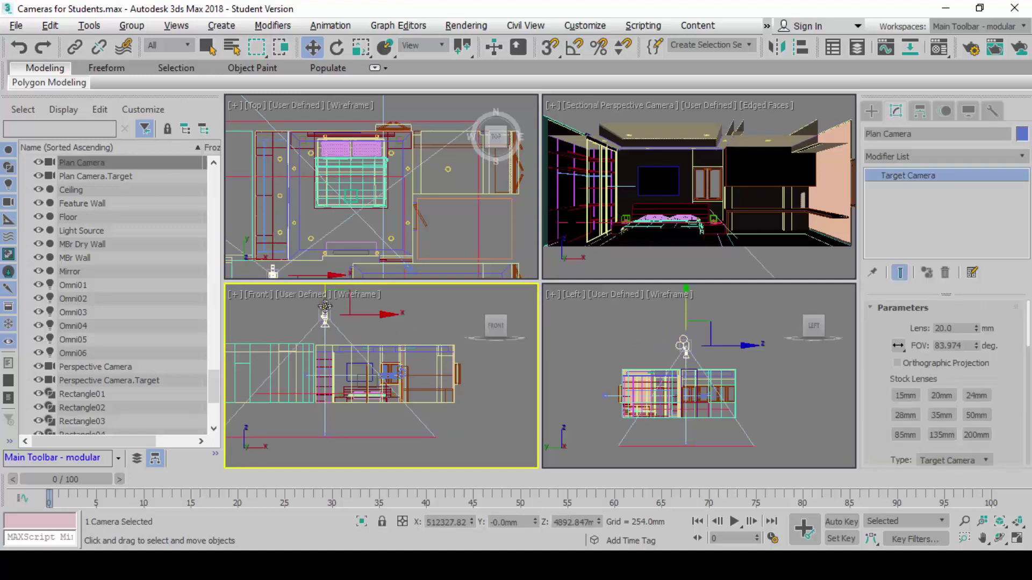
left_click(438, 100)
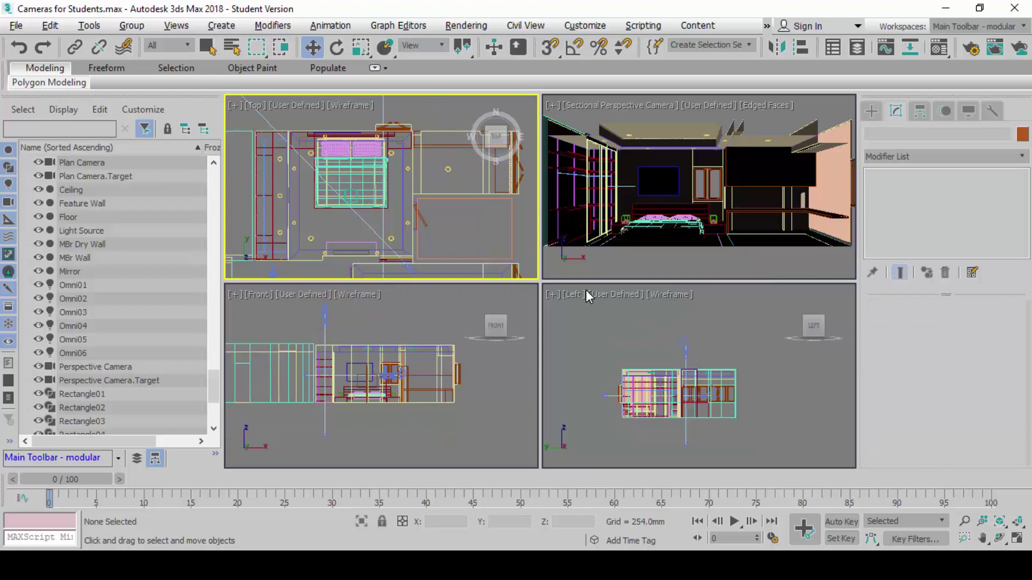
Switch the upper-right Sectional Perspective Camera viewport to look through Plan Camera.
right_click(680, 259)
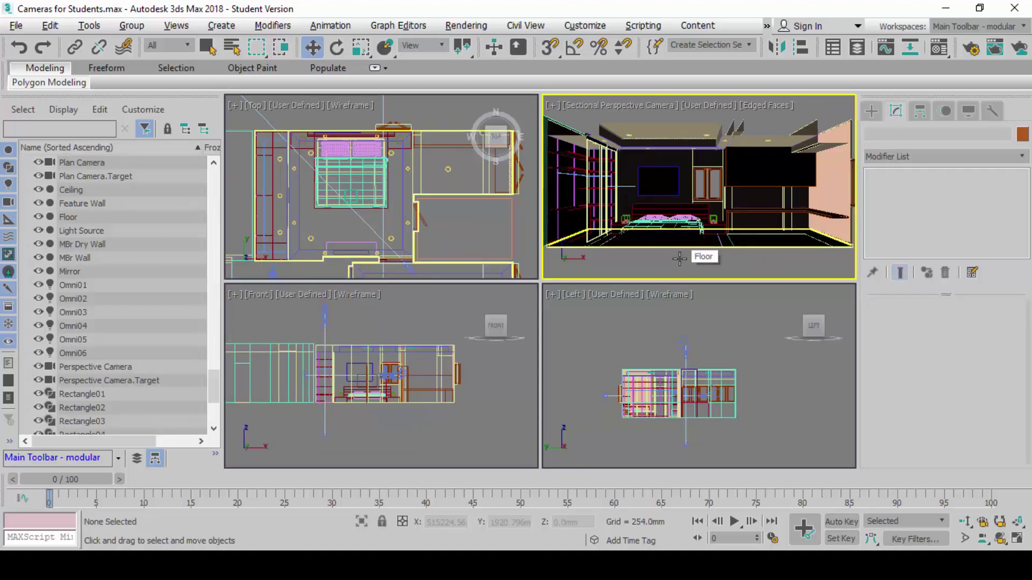
key("c")
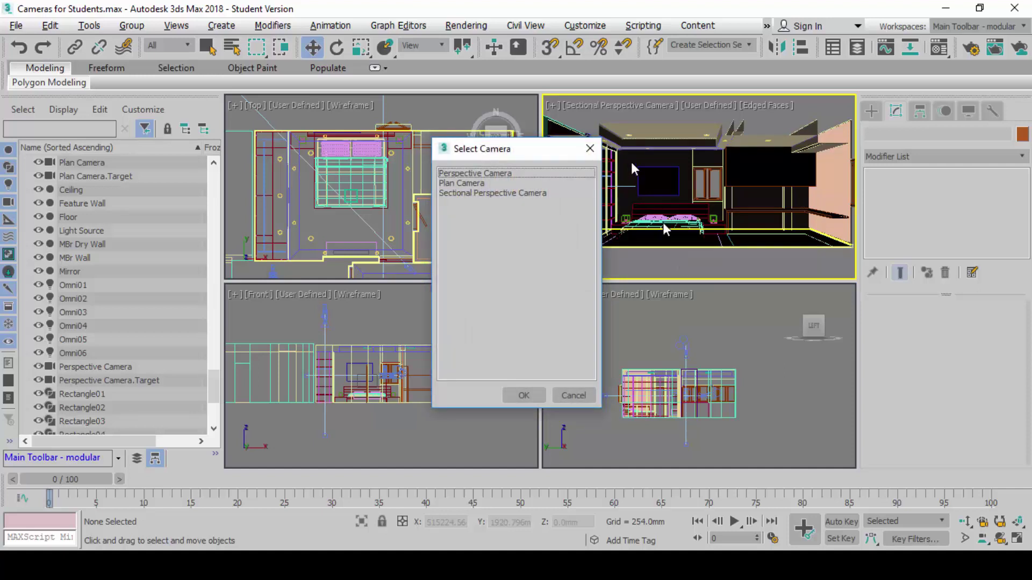
left_click_drag(508, 153, 525, 122)
left_click(500, 160)
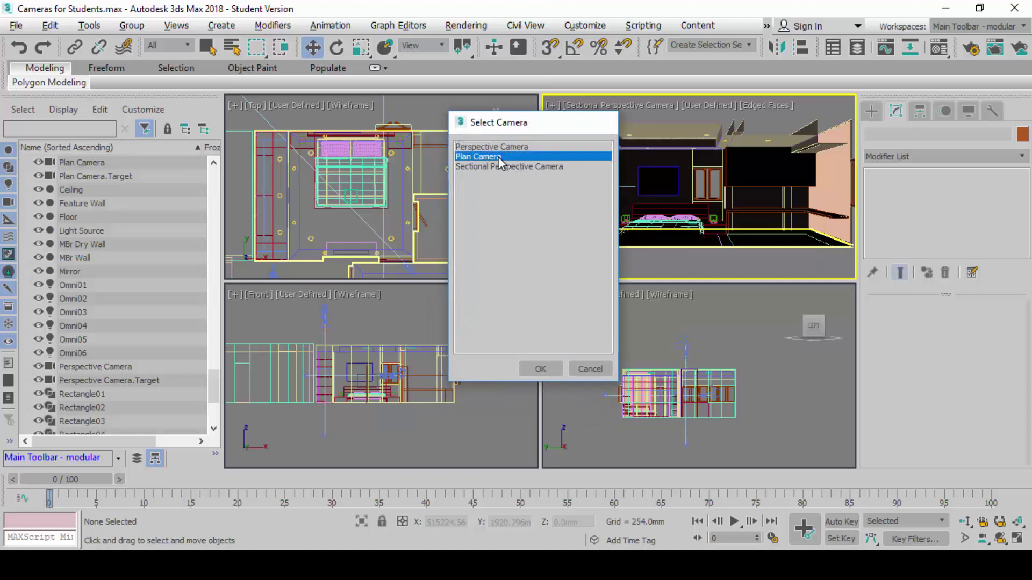
double_click(498, 157)
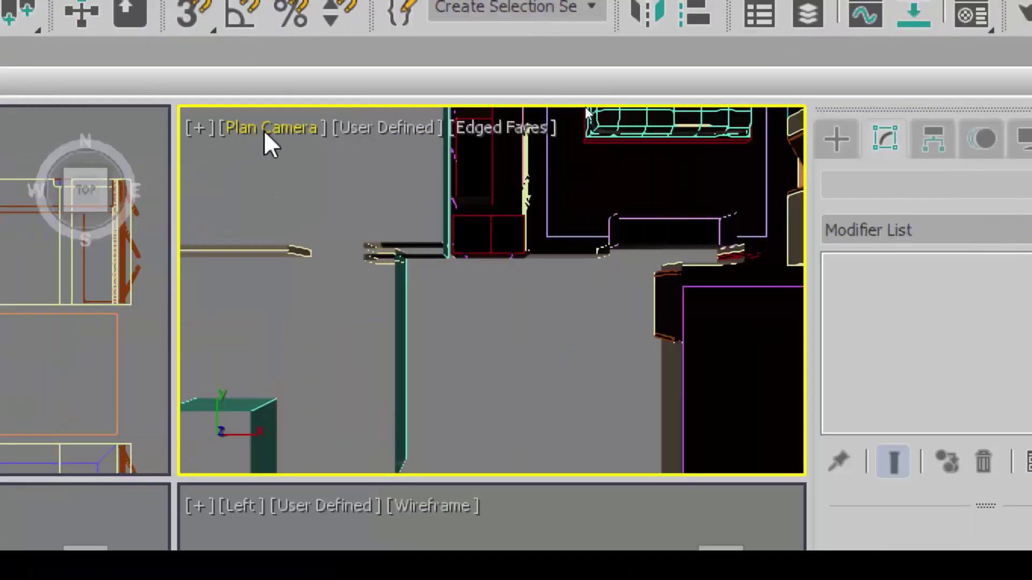
left_click(263, 131)
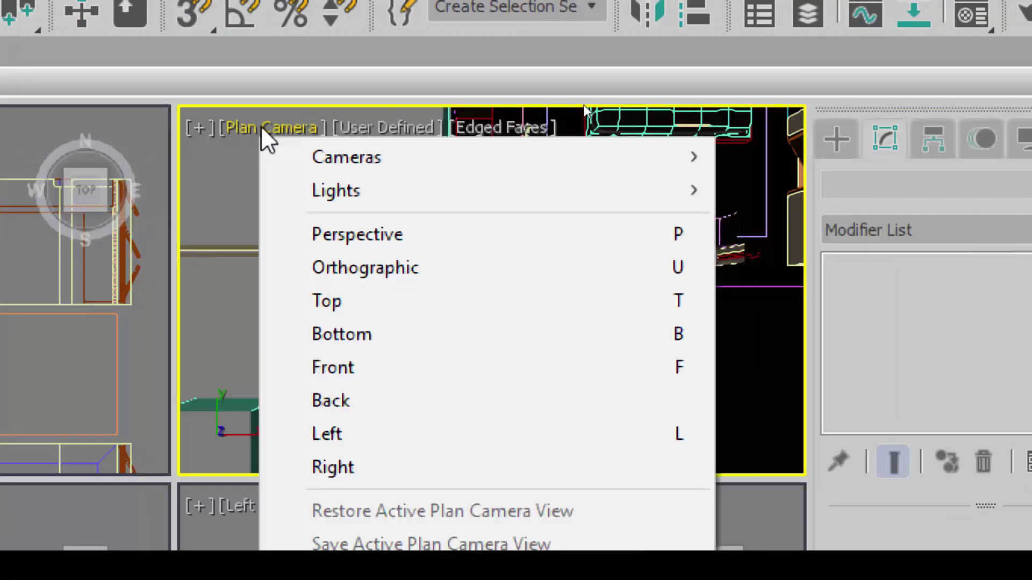
left_click(261, 128)
left_click(261, 131)
left_click(263, 132)
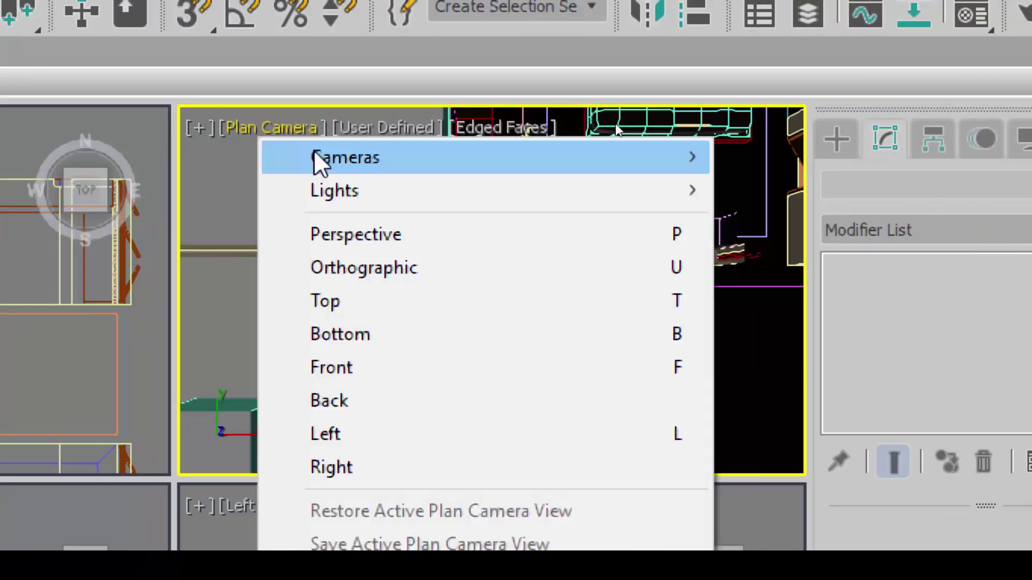
mouse_move(324, 163)
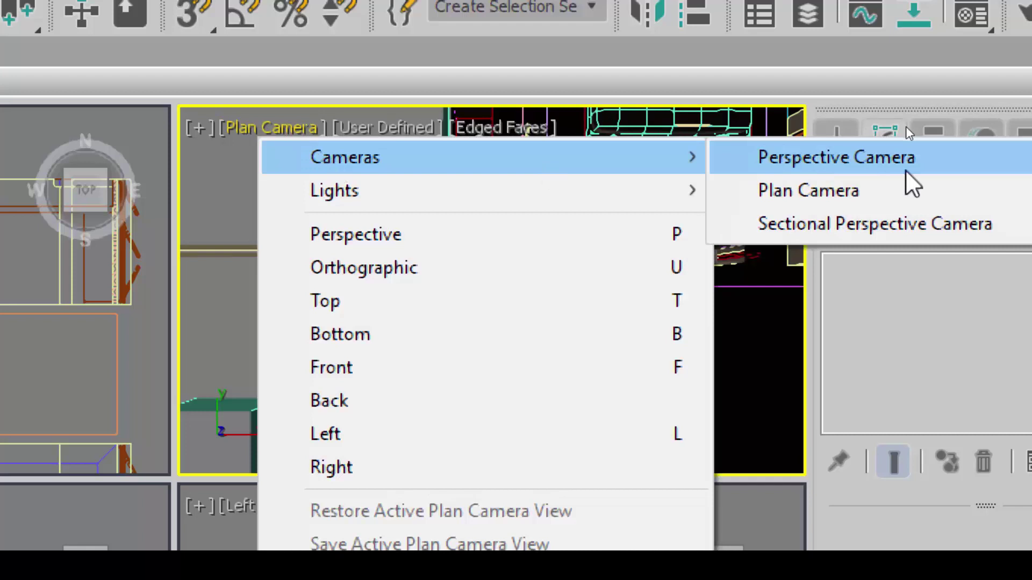
left_click(870, 190)
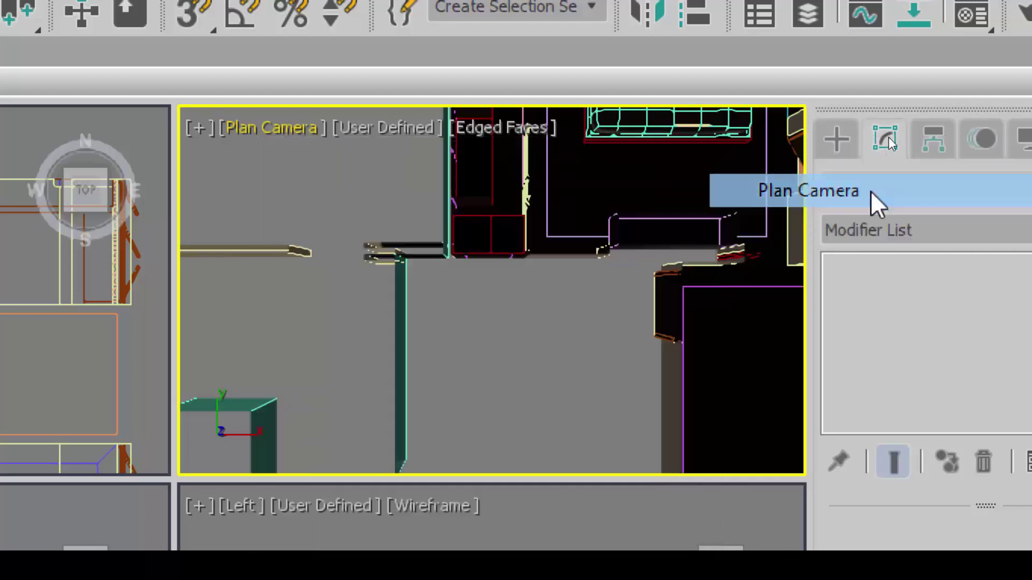
left_click(271, 130)
mouse_move(375, 161)
left_click(786, 224)
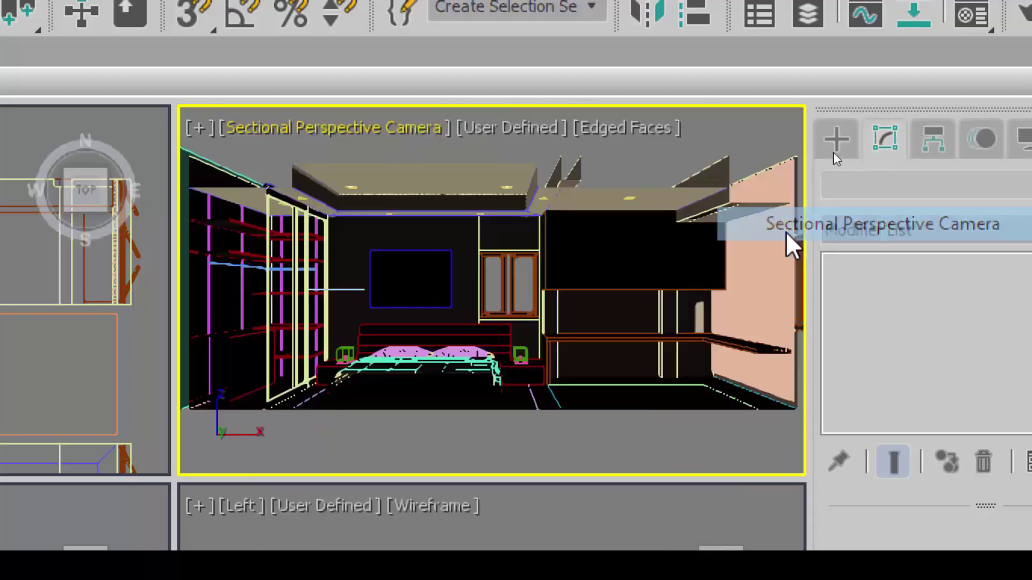
left_click(271, 132)
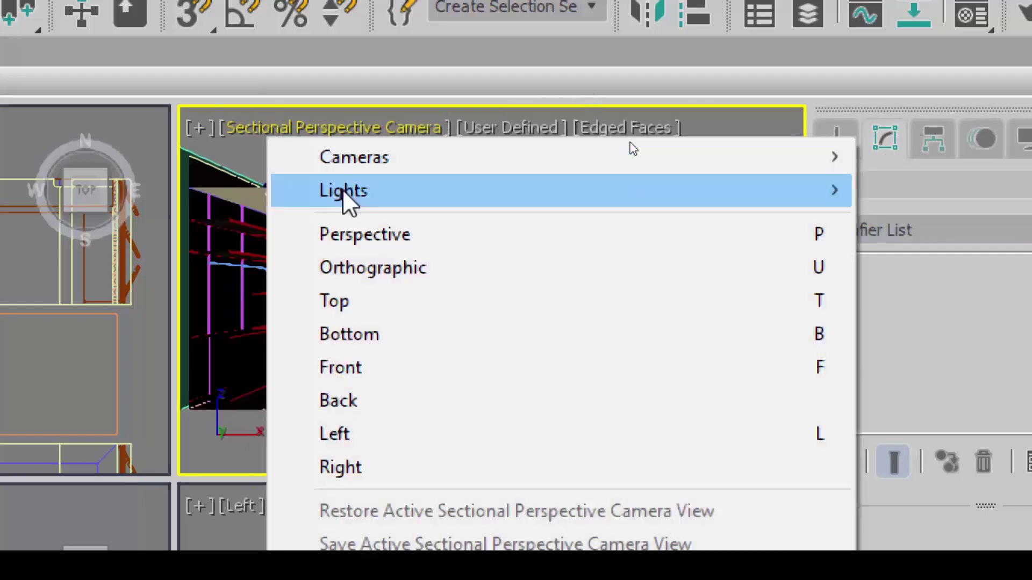
mouse_move(824, 159)
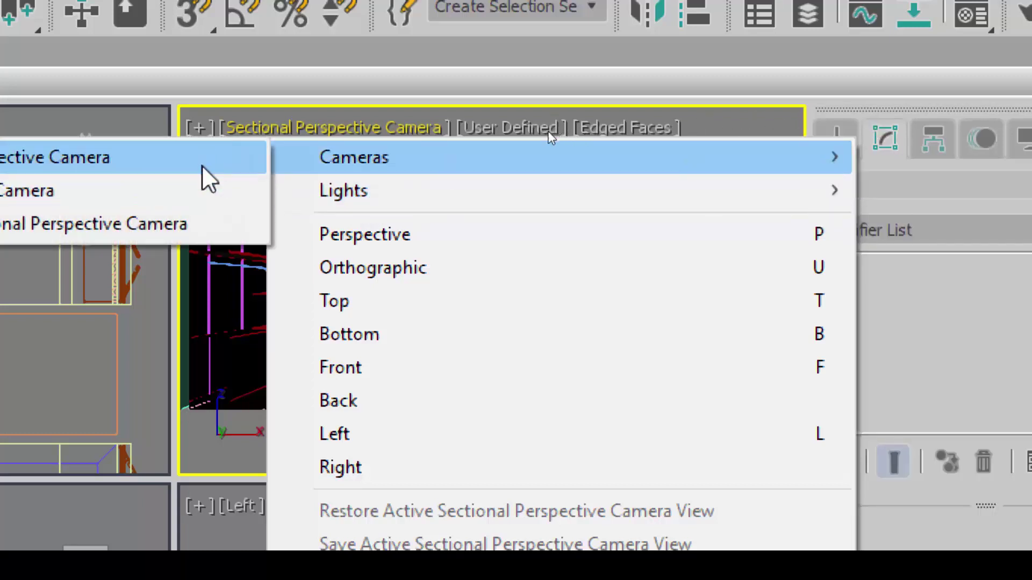
left_click(204, 158)
left_click(256, 129)
mouse_move(647, 150)
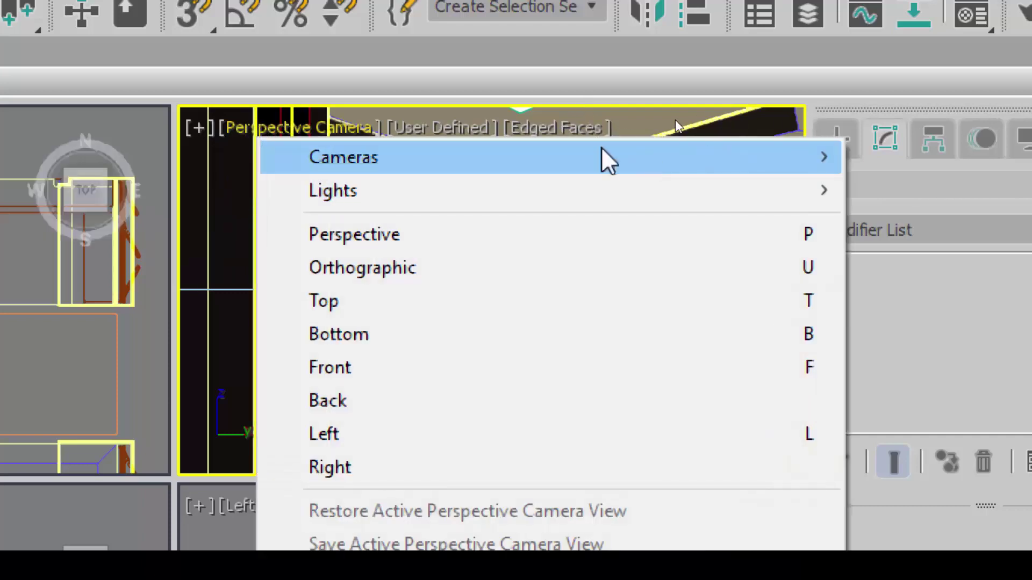
left_click(155, 190)
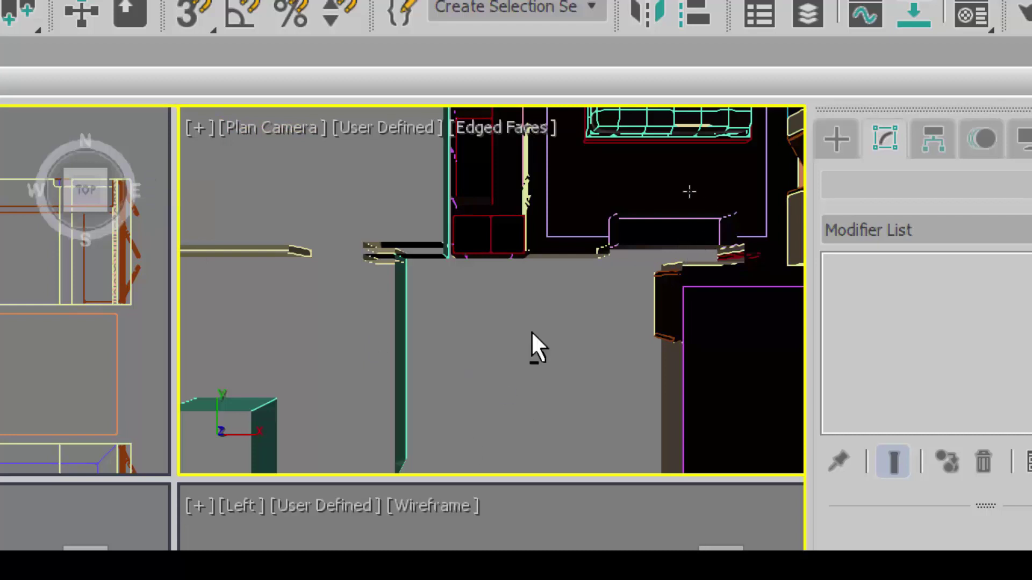
key("alt+w")
key("alt+w")
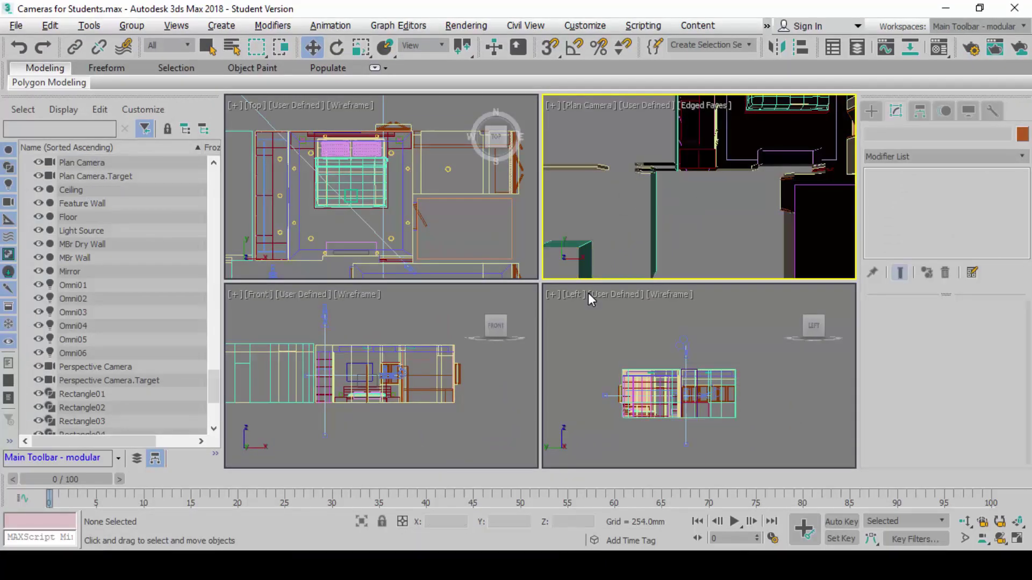
Select Plan Camera in the Front view and move it left of the bedroom in the Top view.
left_click(432, 323)
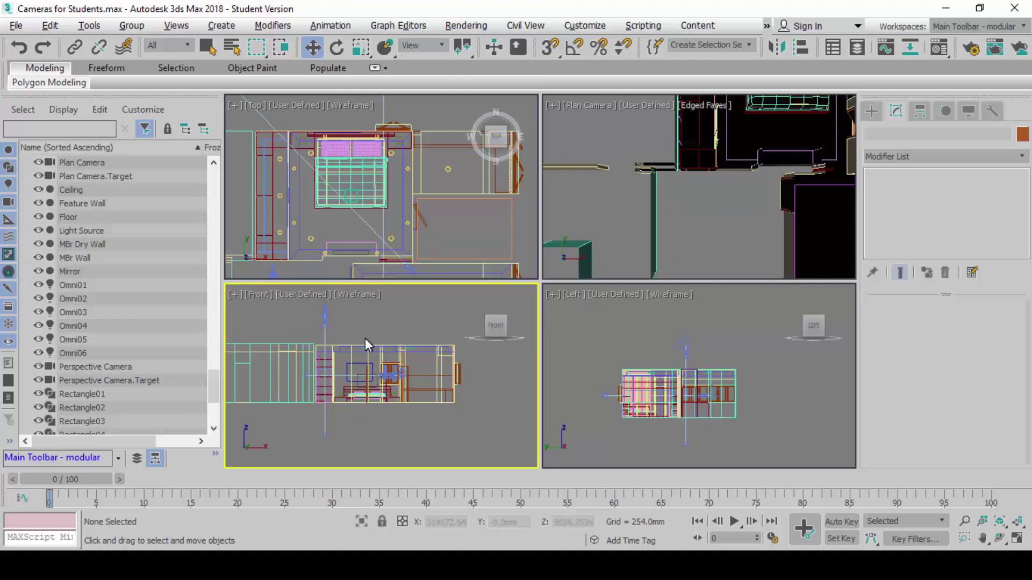
left_click(326, 329)
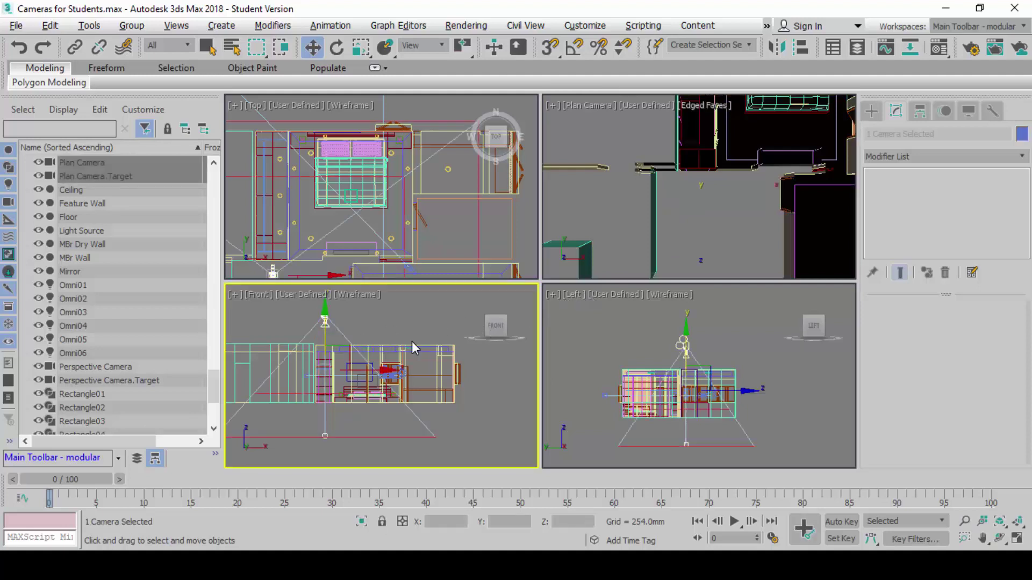
left_click(385, 324)
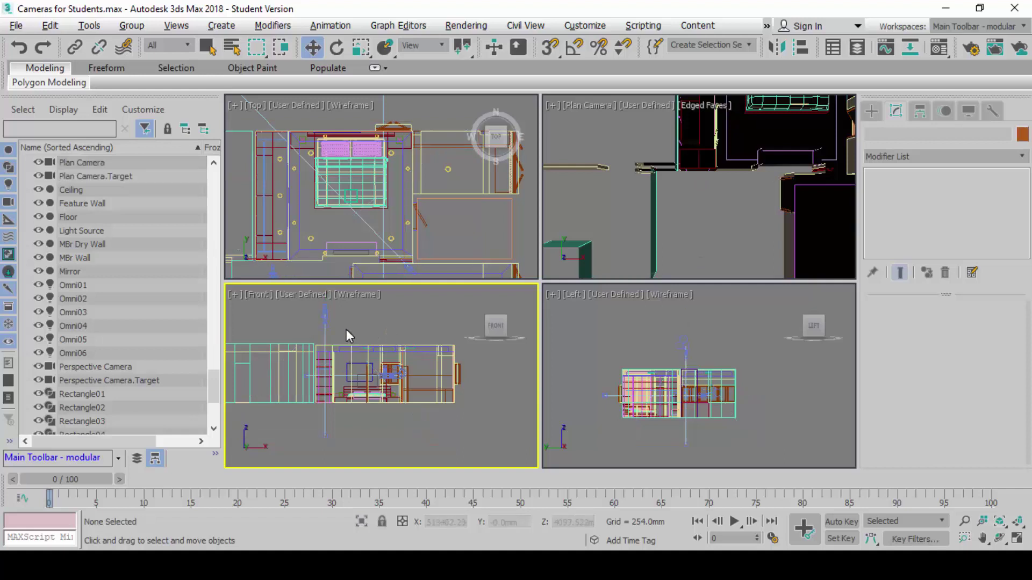
left_click(325, 335)
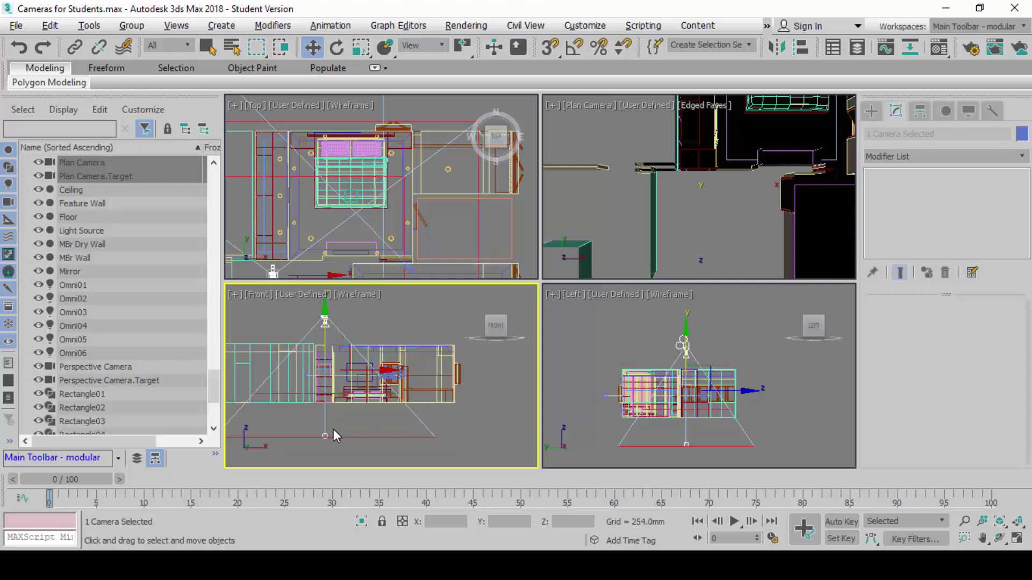
middle_click(446, 224)
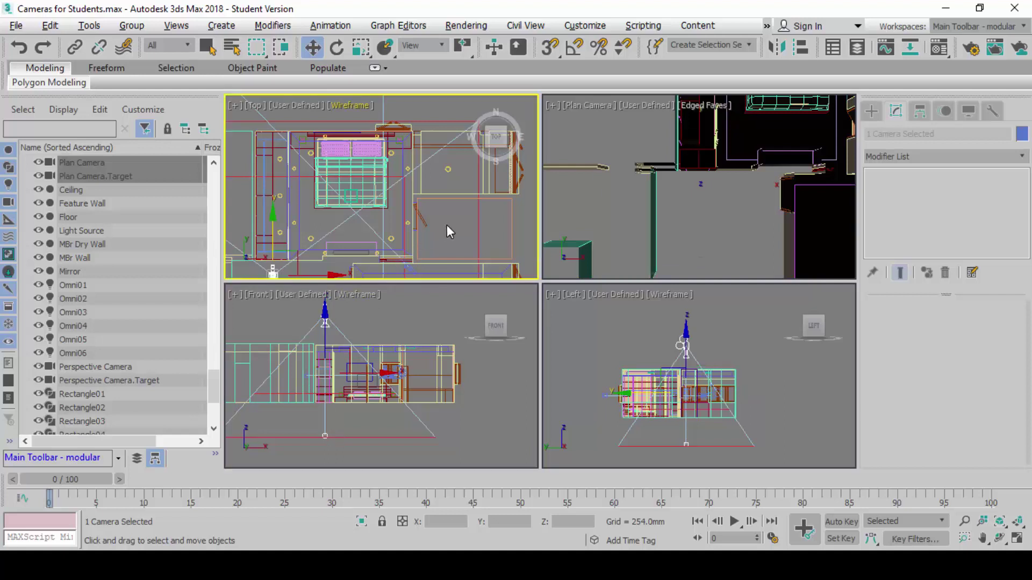
scroll(447, 225, "down", 5)
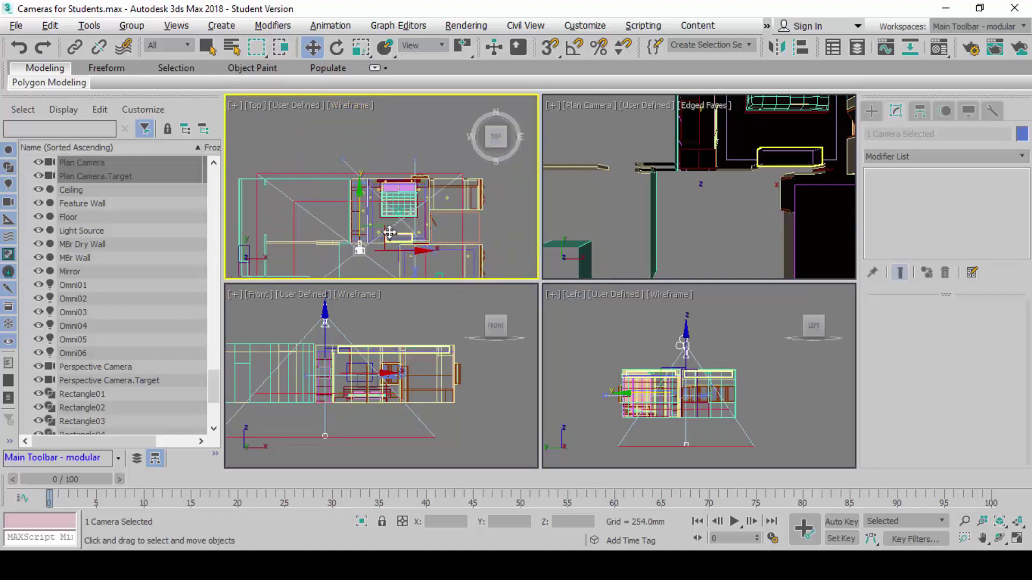
left_click_drag(389, 232, 448, 163)
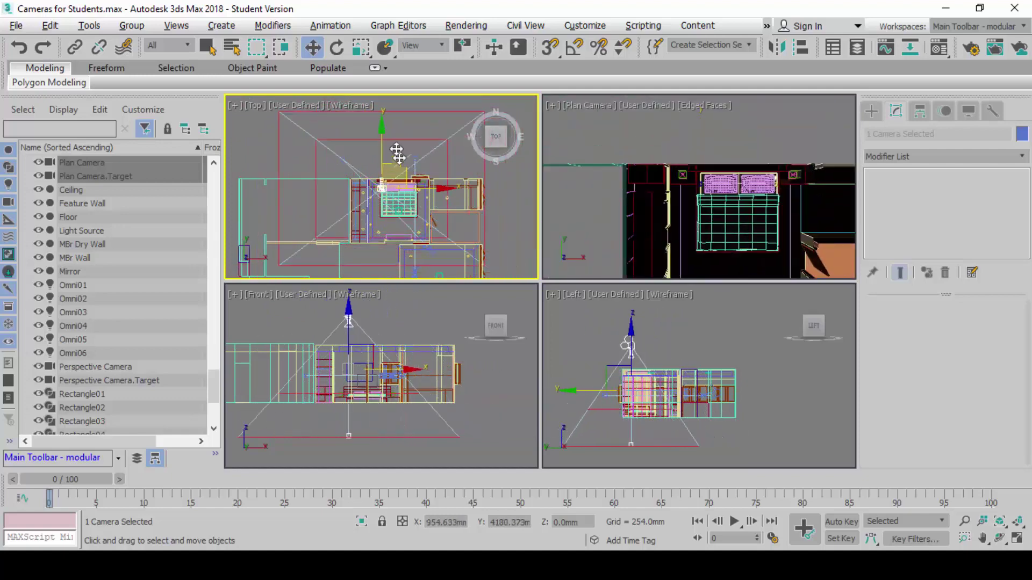
left_click_drag(397, 150, 346, 196)
Select Plan Camera and Plan Camera.Target, then move both over the bed in the Top view.
left_click(356, 322)
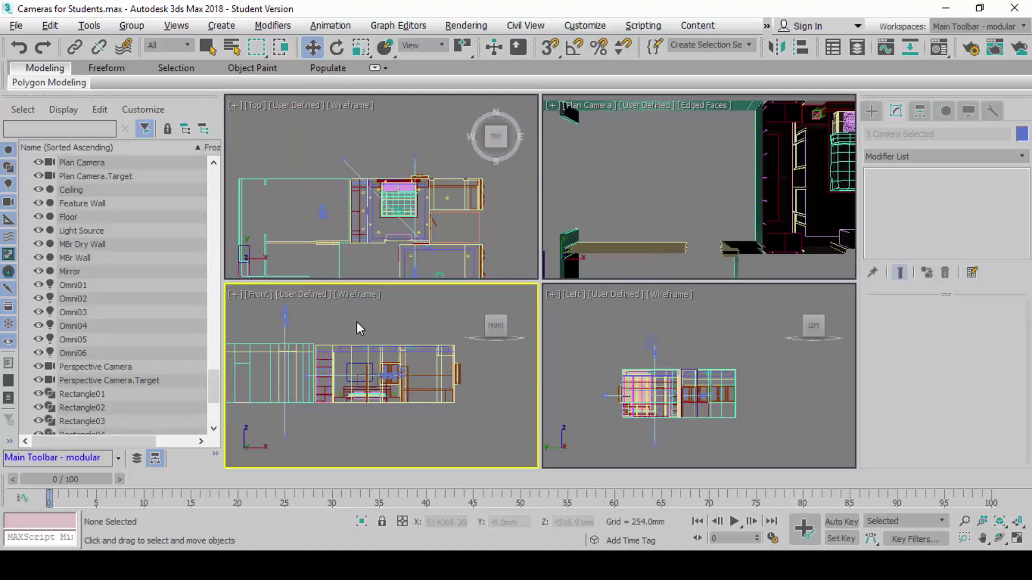
left_click(282, 329)
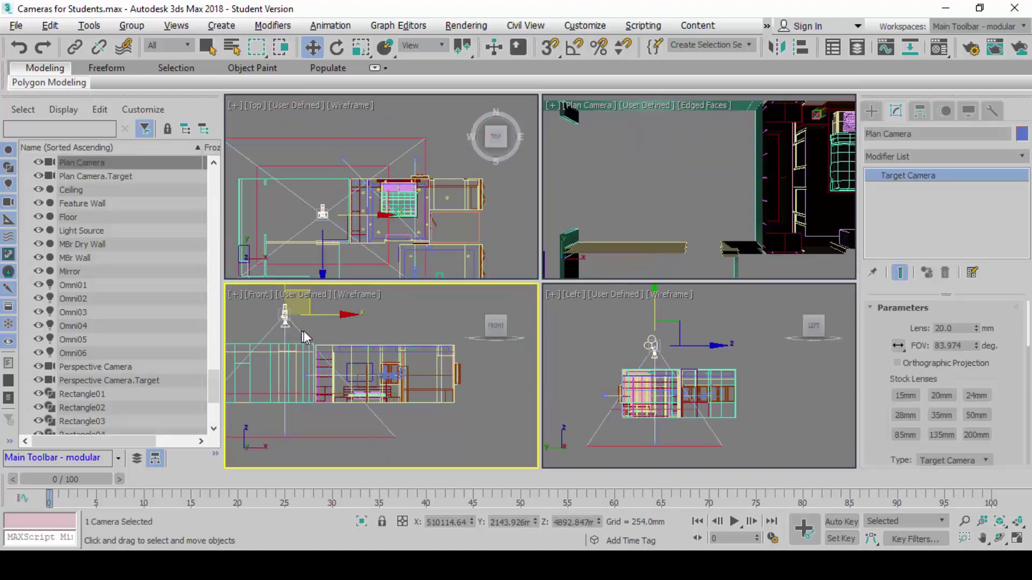
left_click(344, 332)
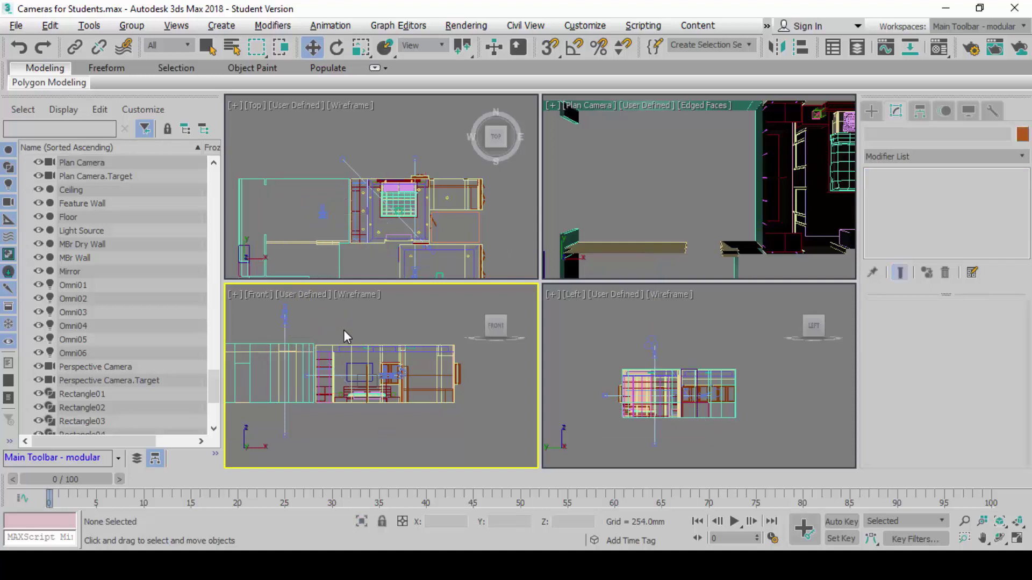
left_click(286, 307)
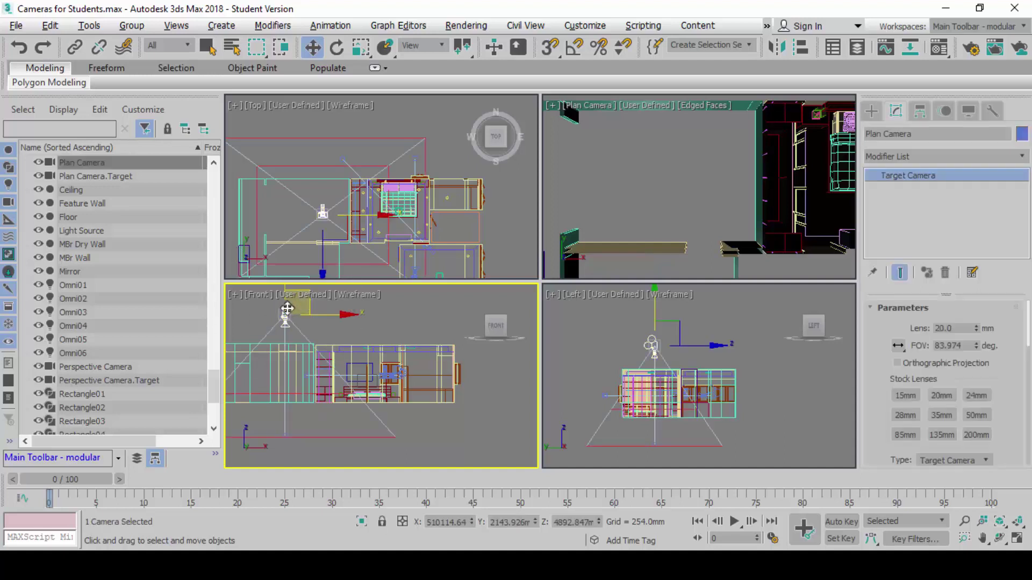
left_click(283, 438)
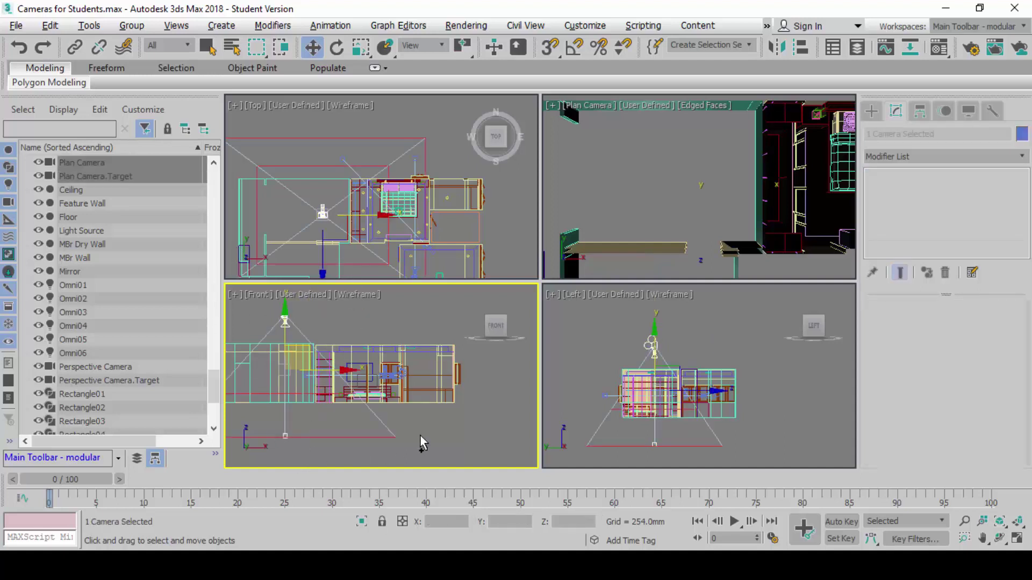
right_click(368, 183)
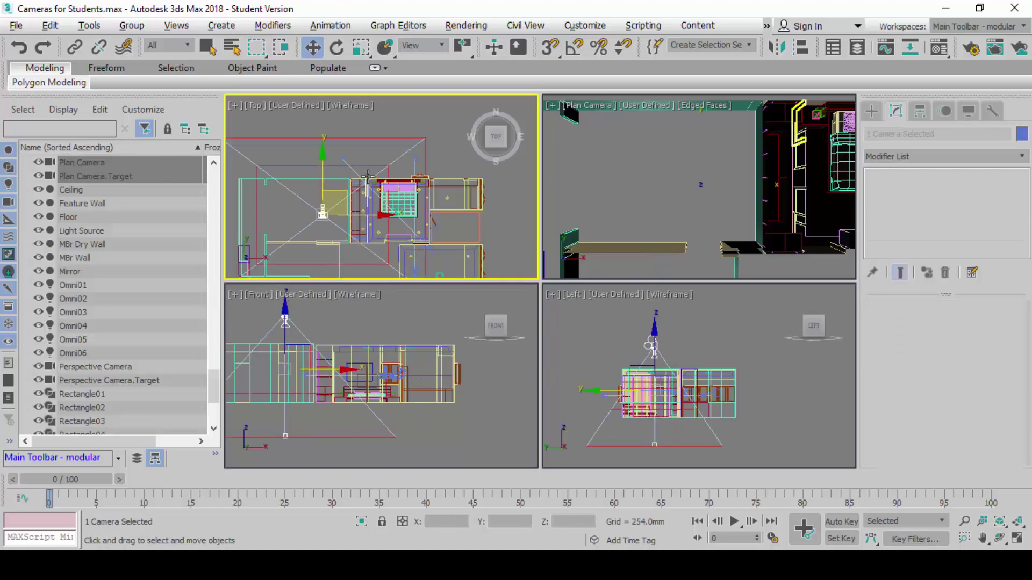
left_click_drag(348, 188, 398, 207)
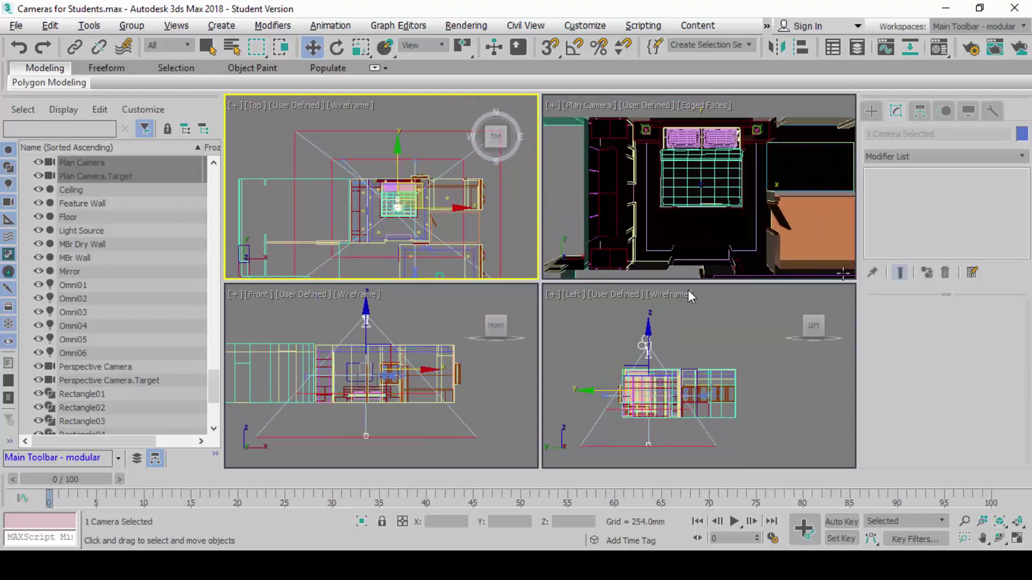
Turn off Clip Manually in Plan Camera's Clipping Planes parameters.
left_click(461, 320)
left_click(370, 313)
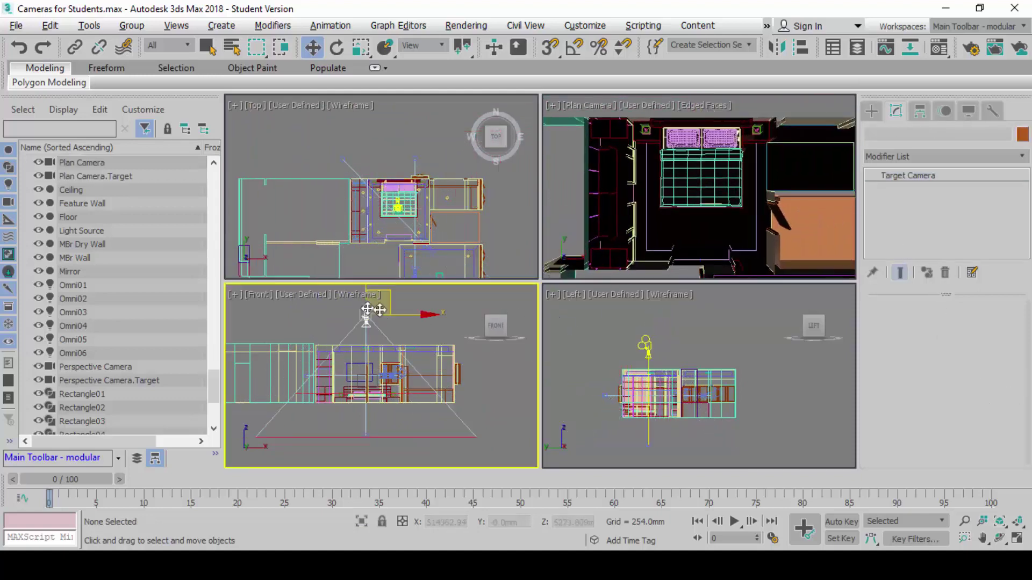
scroll(883, 384, "down", 5)
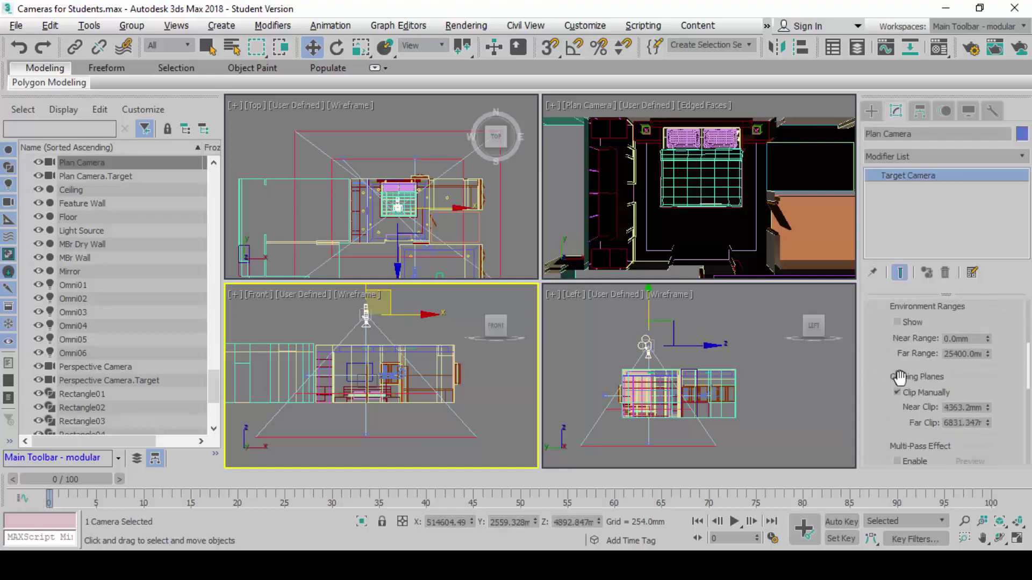
left_click(903, 392)
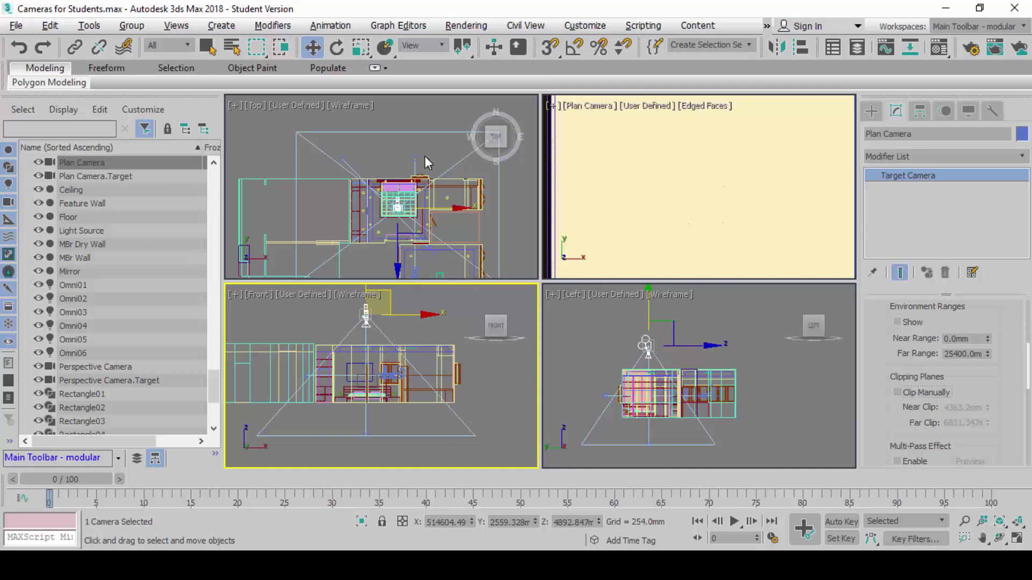
Move Plan Camera in the Top view to the bedroom's upper edge.
left_click(358, 334)
left_click(366, 323)
left_click(392, 206)
left_click_drag(419, 184, 396, 174)
left_click_drag(447, 199, 403, 157)
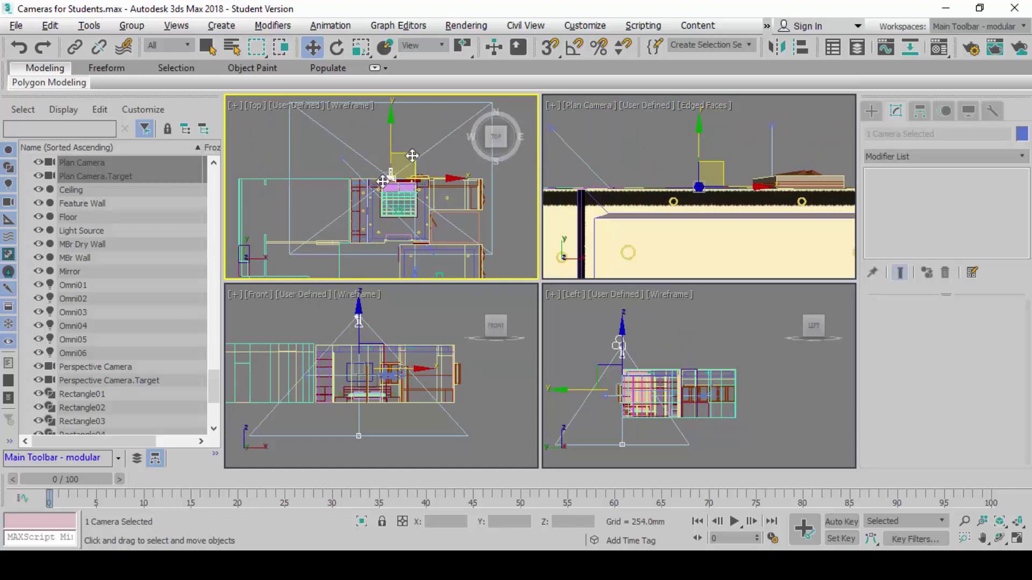
Move Plan Camera beside the bed's edge in the Top view, fine-tuning it while maximized.
left_click_drag(406, 160, 431, 188)
key("alt+w")
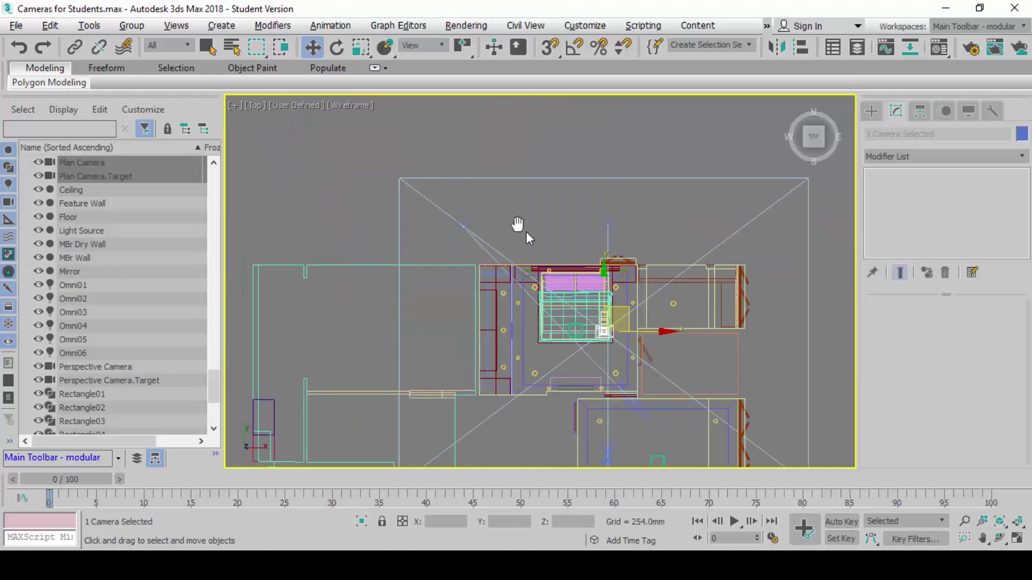
scroll(525, 230, "up", 2)
middle_click_drag(524, 230, 568, 250)
left_click_drag(529, 258, 546, 253)
key("alt+w")
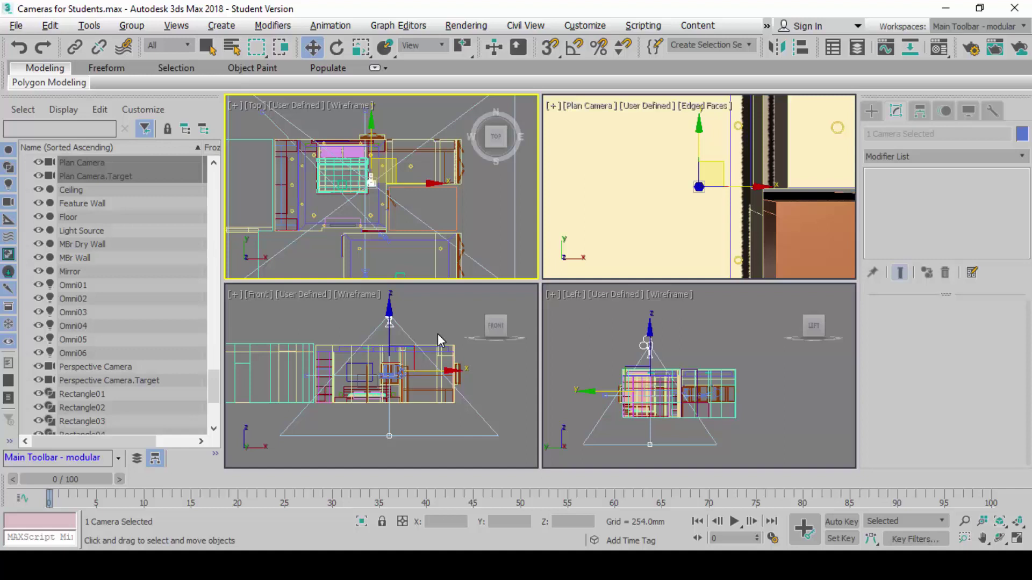
Move Plan Camera and its target together in the Top view to just right of the bed.
left_click(389, 435)
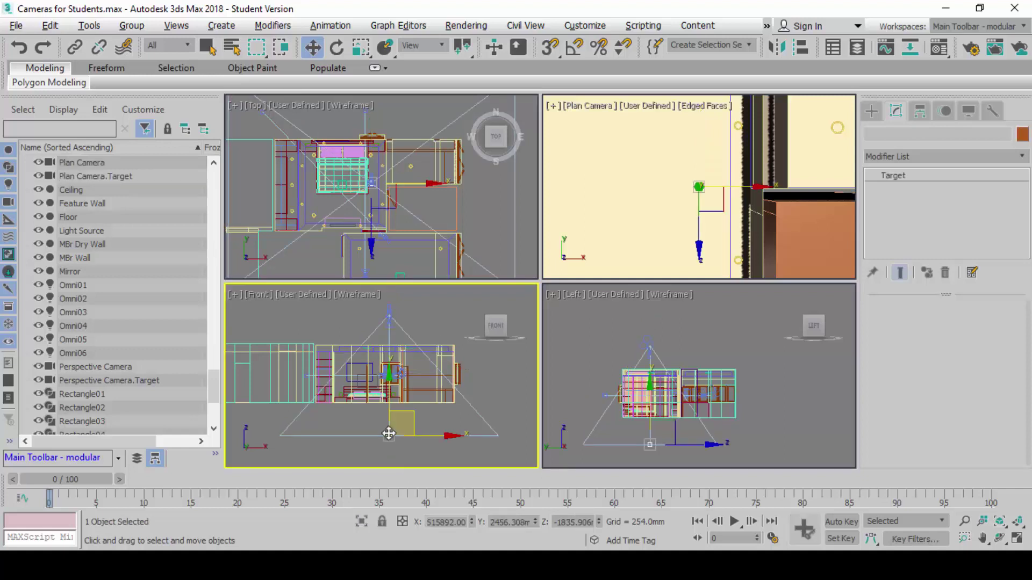
left_click(390, 314)
right_click(411, 218)
left_click_drag(392, 159, 473, 192)
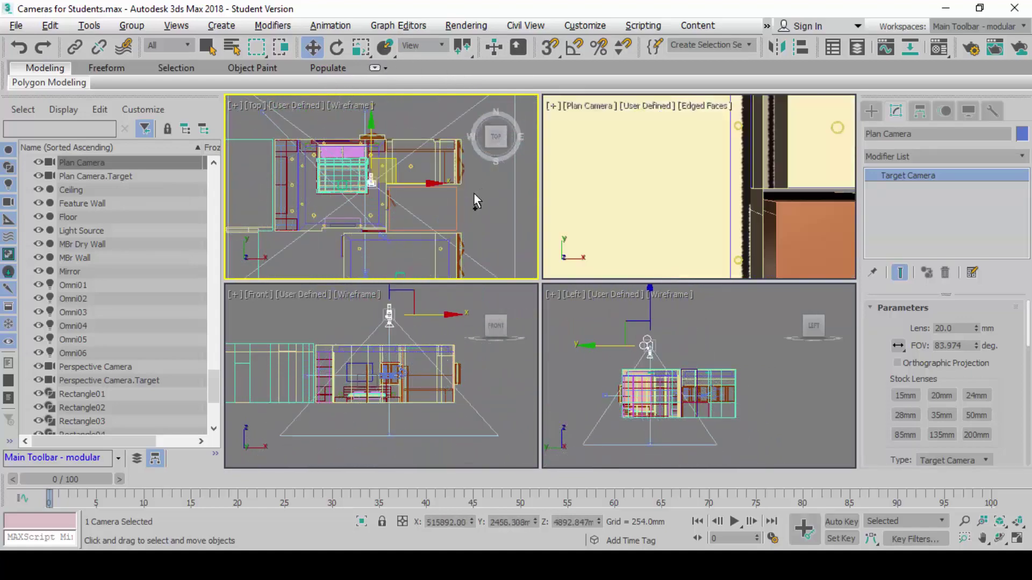
left_click(440, 330)
left_click(389, 336)
left_click_drag(370, 246, 398, 164)
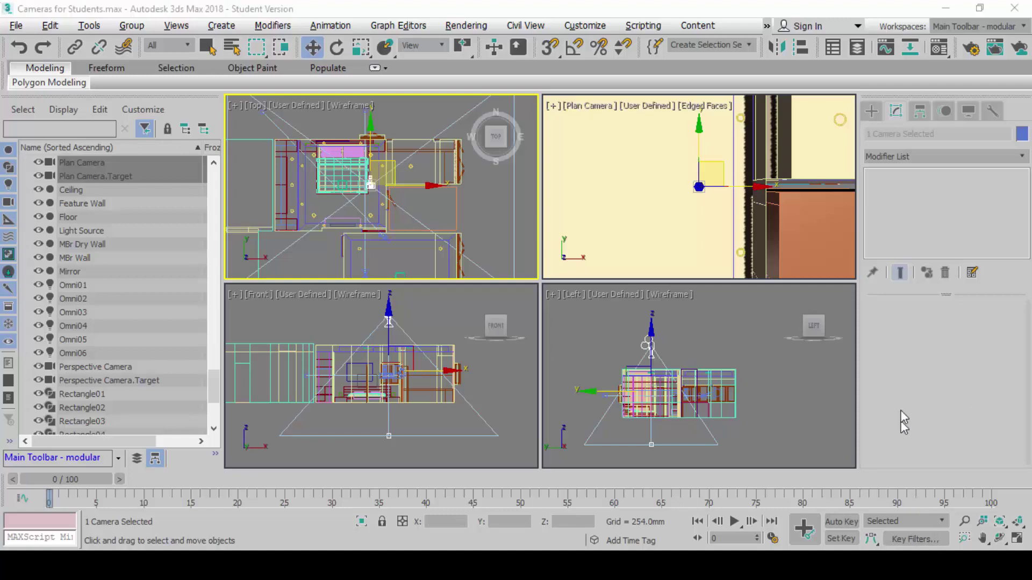
left_click(900, 292)
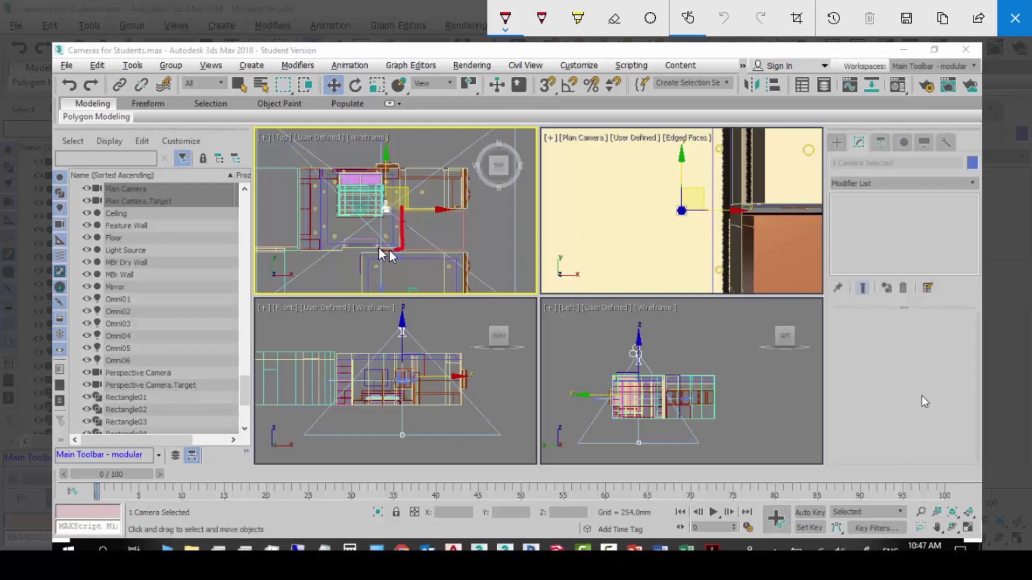
left_click_drag(375, 249, 311, 249)
left_click_drag(305, 169, 428, 165)
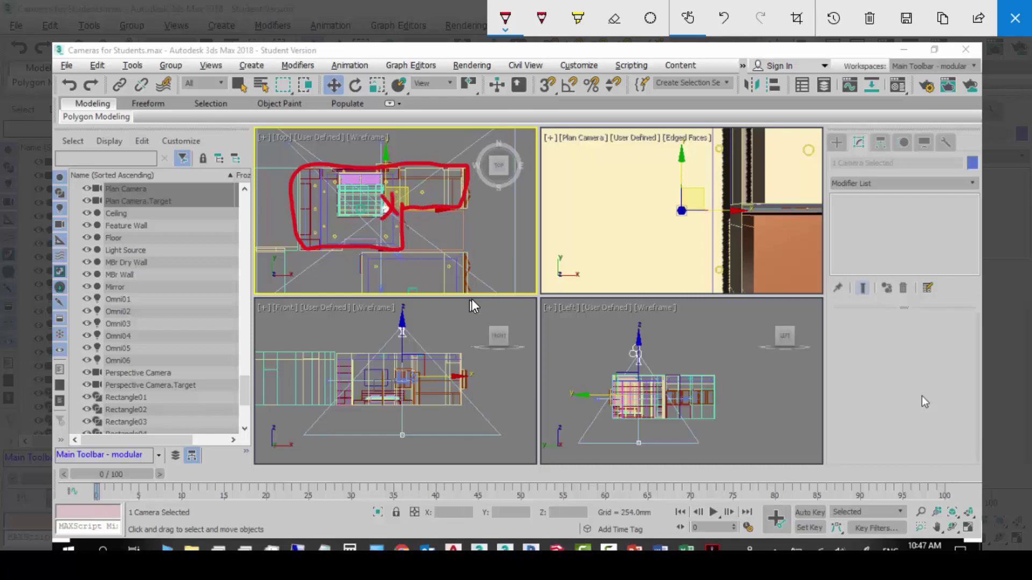
Select the Plan Camera and turn on Clip Manually in its Clipping Planes settings.
key("Escape")
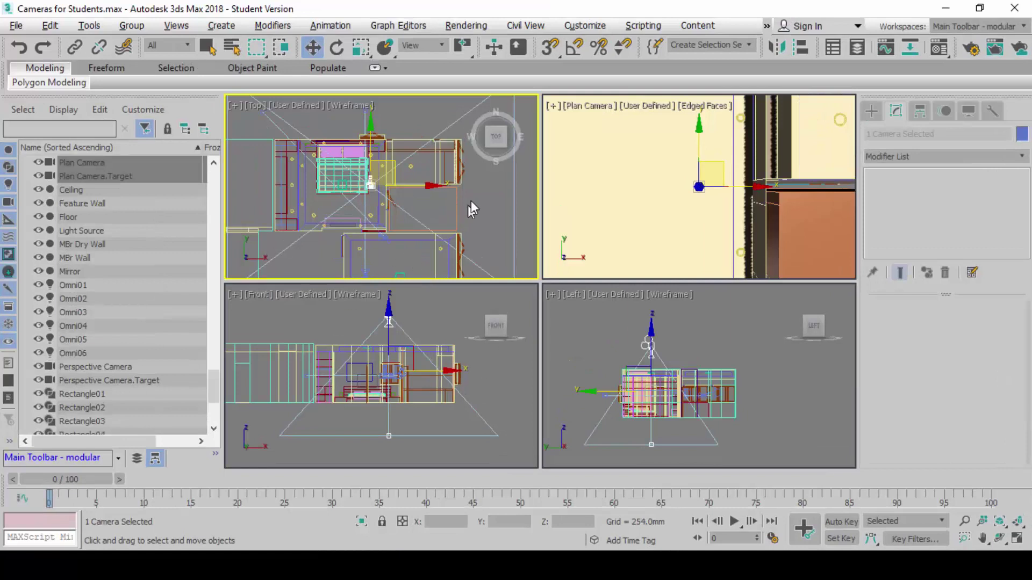
left_click(405, 321)
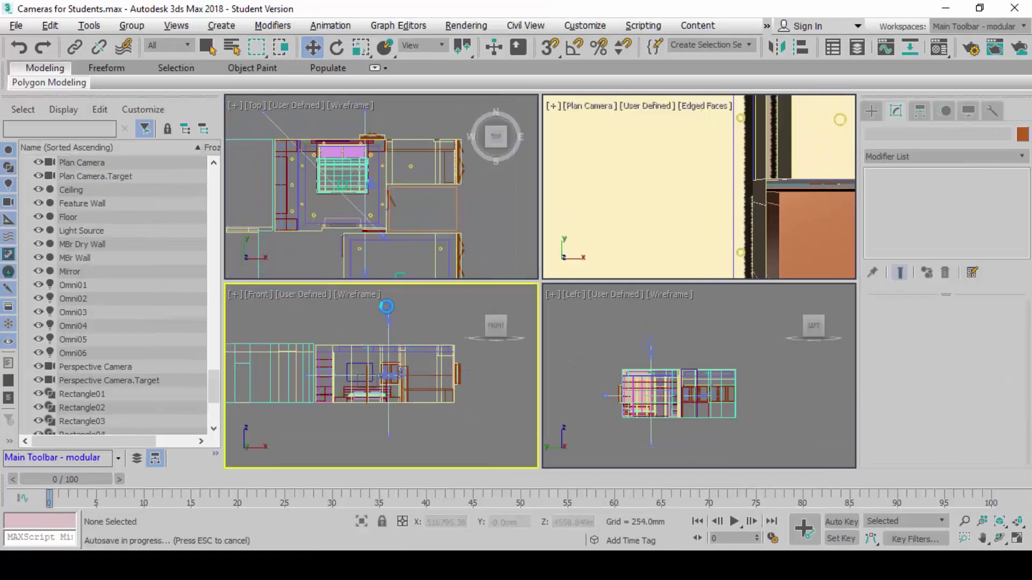
left_click(387, 308)
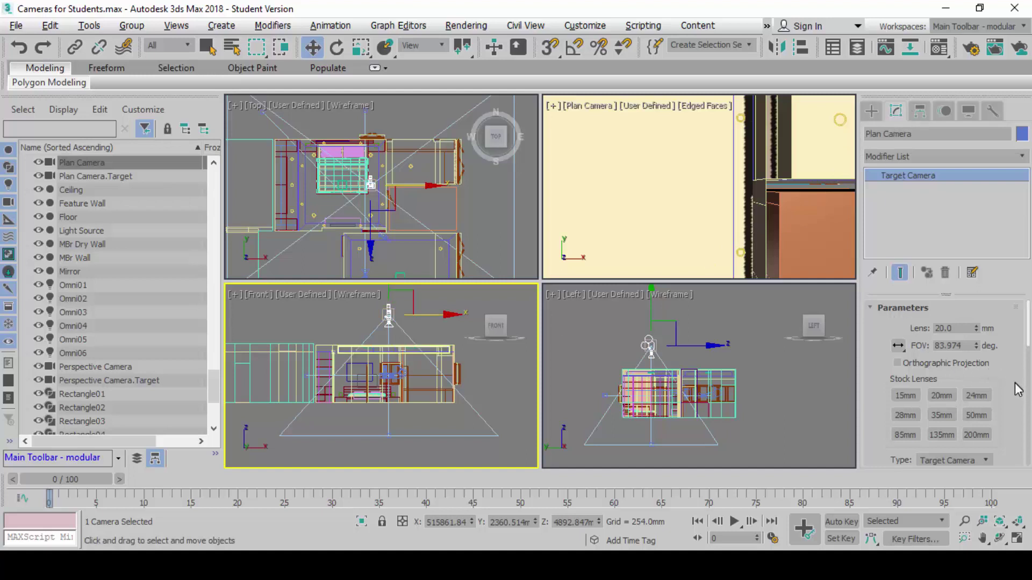
scroll(1016, 387, "down", 10)
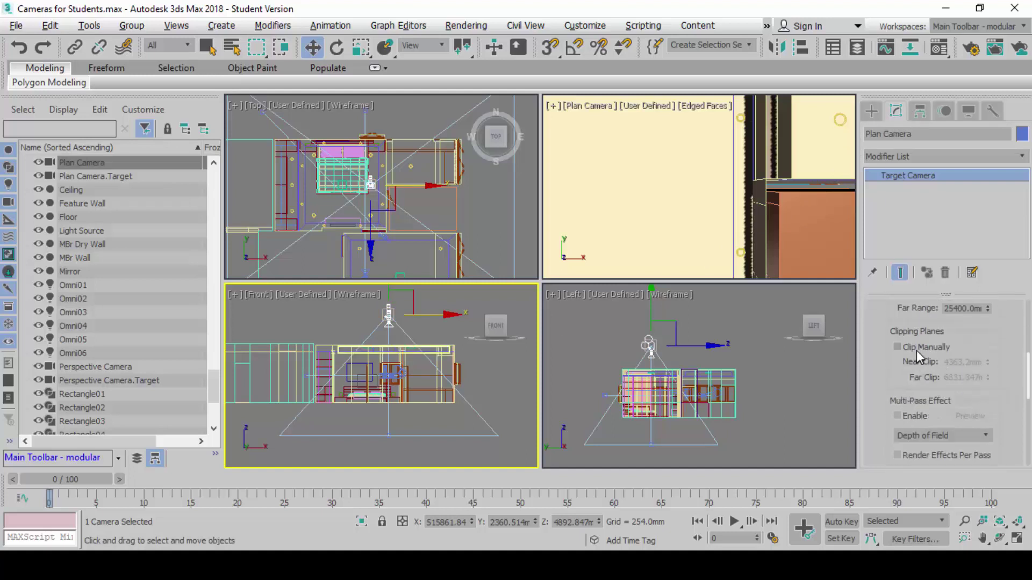
left_click(917, 350)
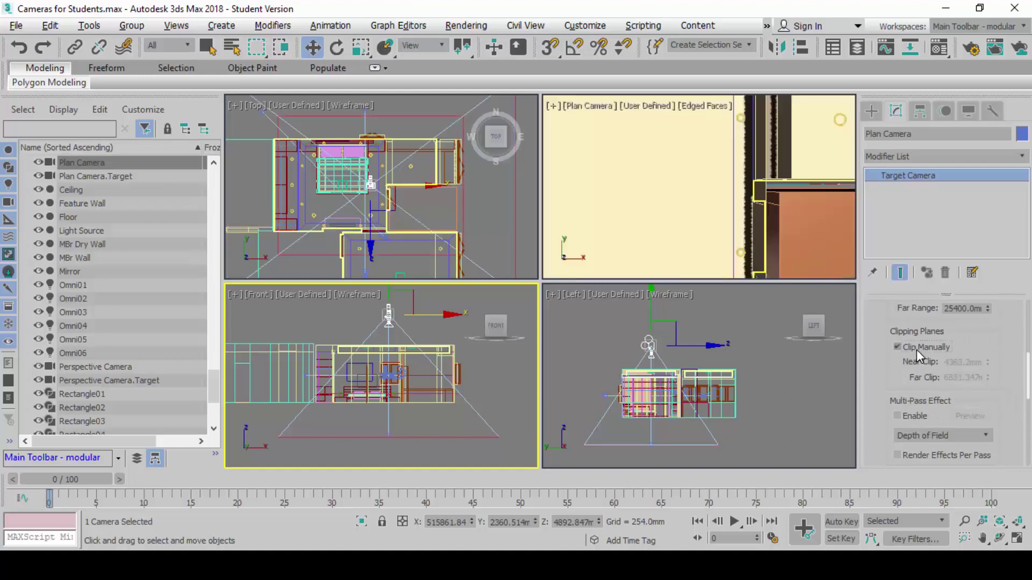
left_click(917, 350)
scroll(917, 350, "up", 5)
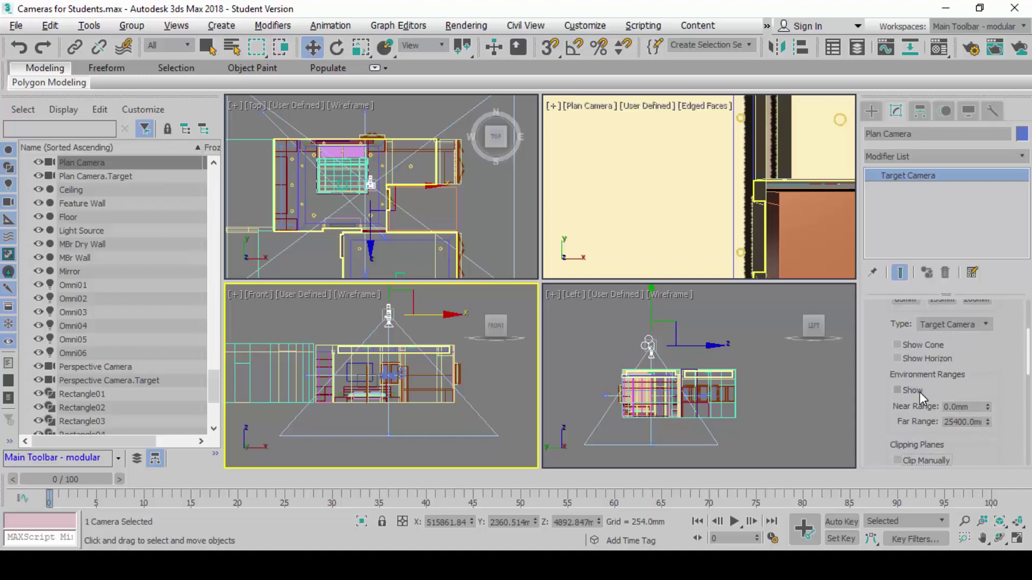
left_click_drag(923, 393, 923, 374)
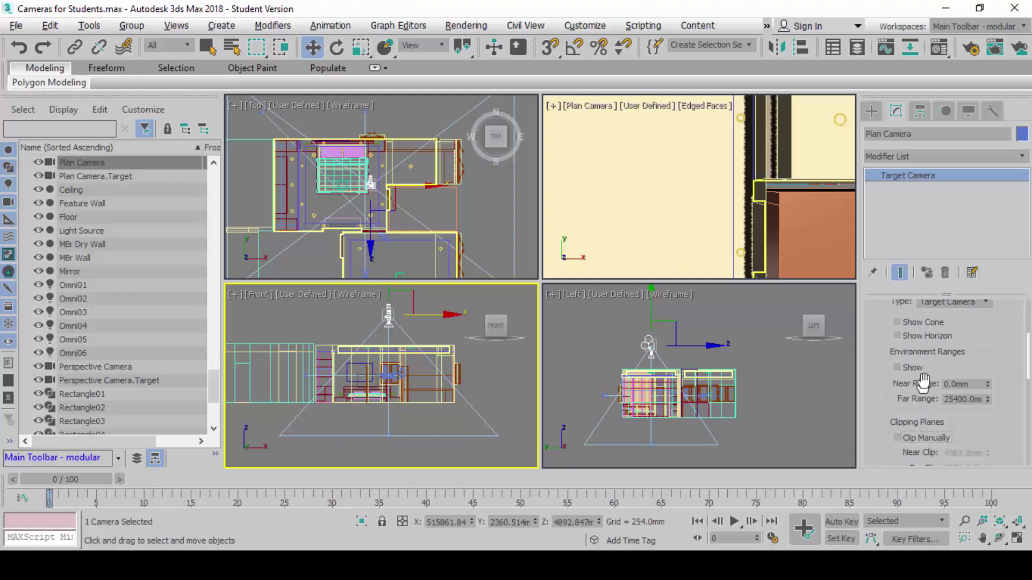
scroll(913, 396, "down", 2)
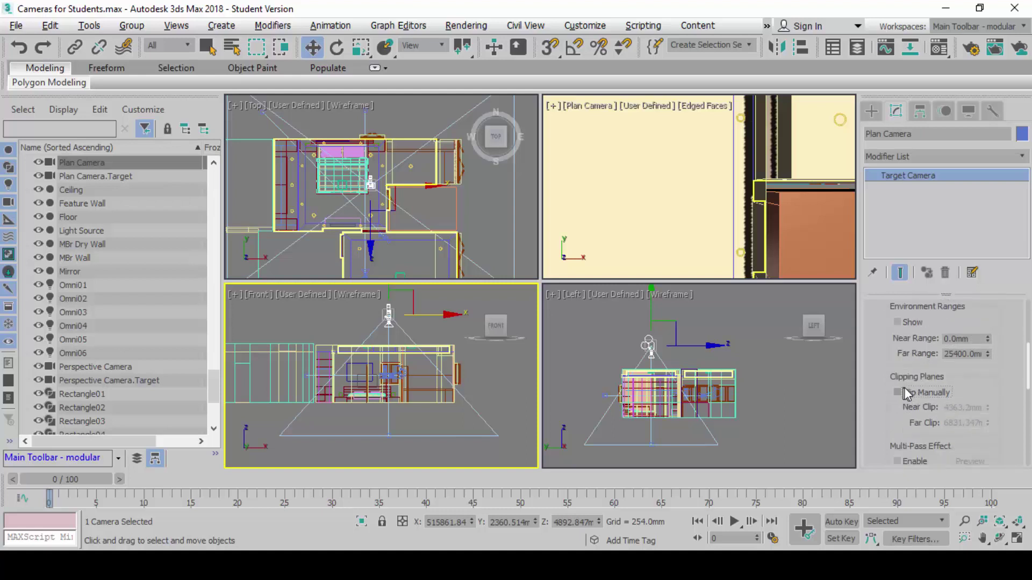
scroll(905, 388, "down", 2)
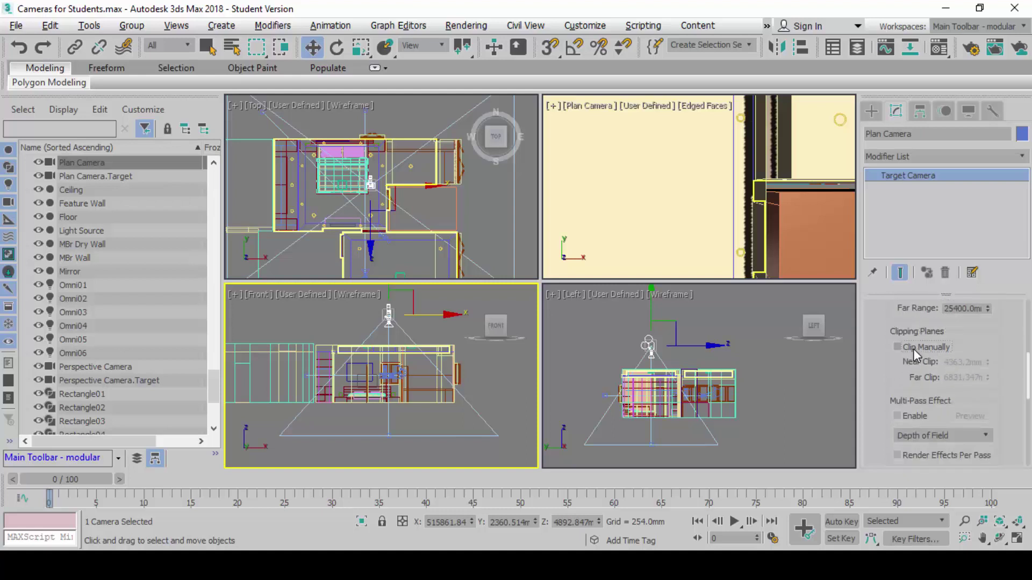
left_click(897, 348)
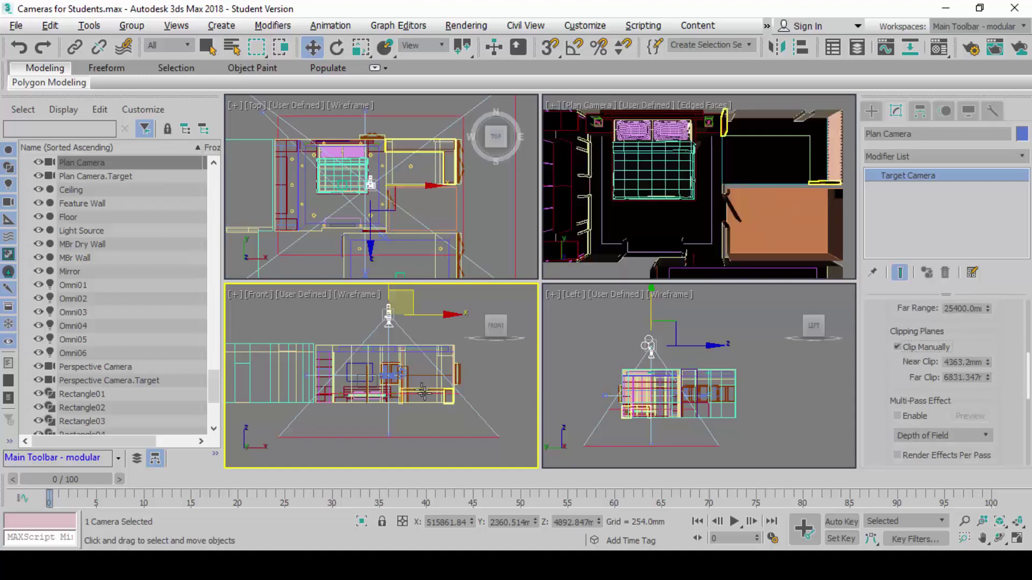
In a maximized Front view, set Far Clip to 5874.958 and Near Clip to 3828.969.
right_click(501, 396)
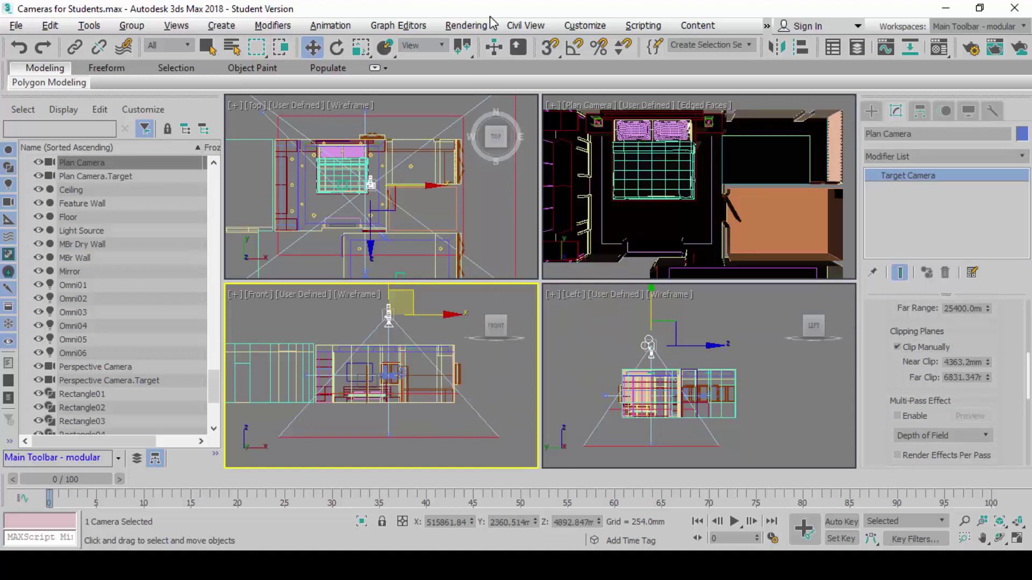
key("alt+w")
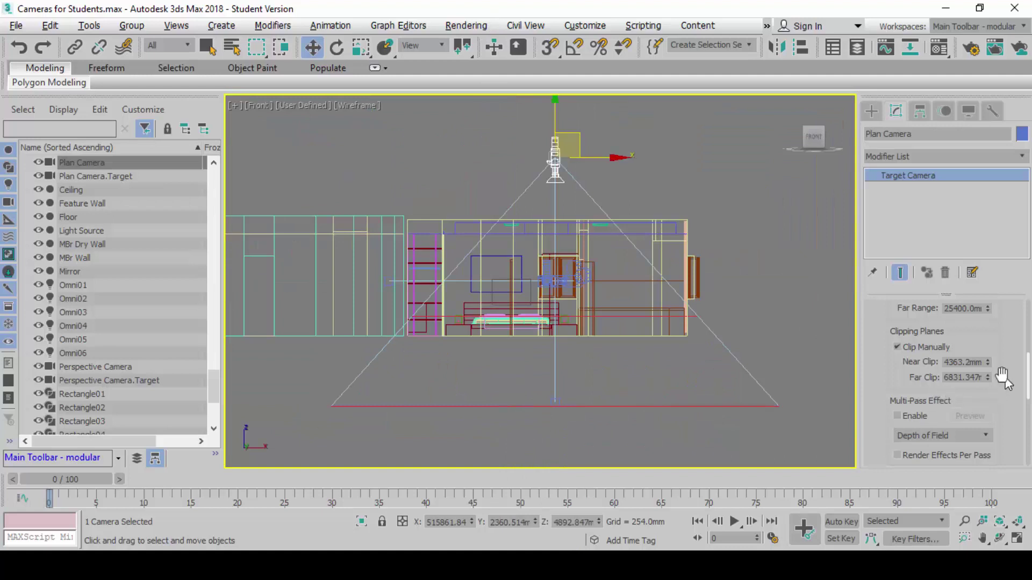
mouse_move(987, 378)
left_mouse_down()
mouse_move(995, 409)
mouse_move(995, 386)
left_mouse_up()
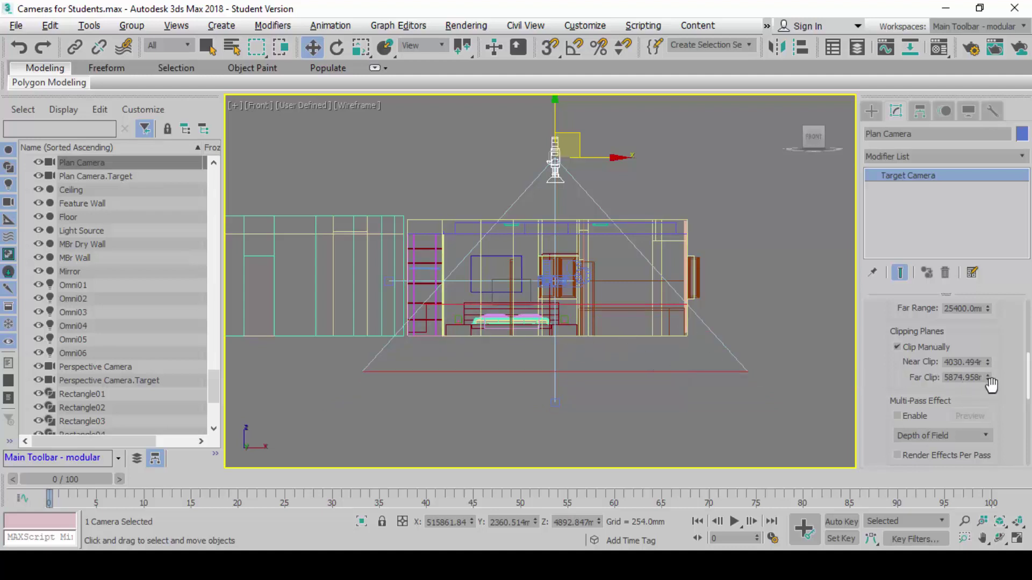
mouse_move(988, 362)
left_mouse_down()
mouse_move(989, 371)
mouse_move(988, 360)
left_mouse_up()
scroll(517, 311, "up", 8)
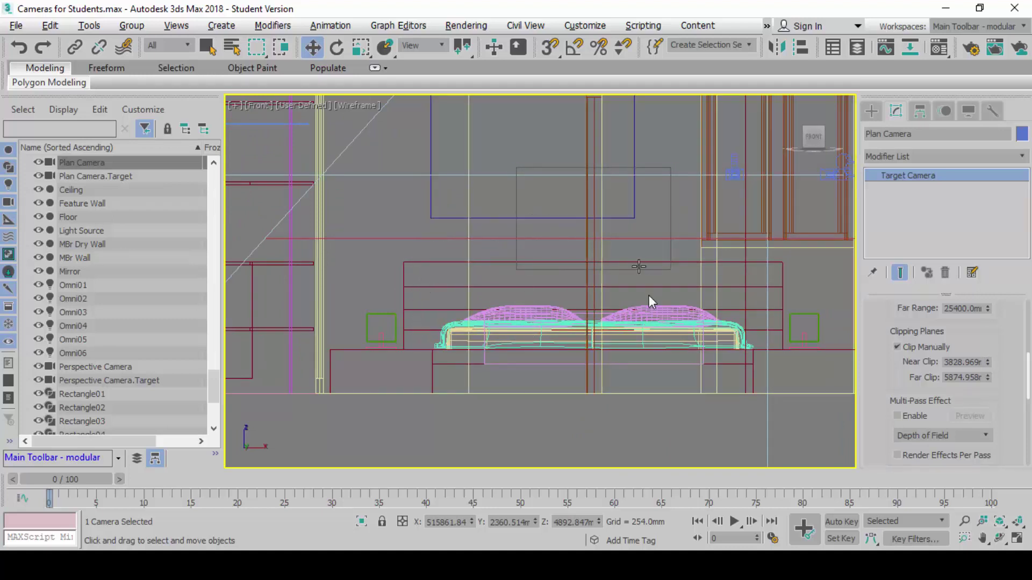
key("alt+w")
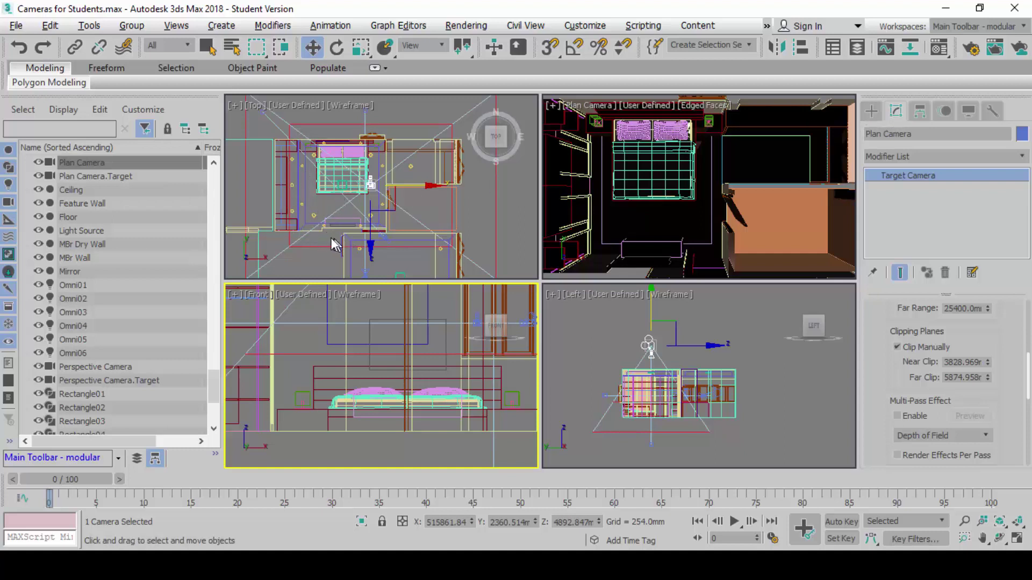
Zoom the maximized top view onto the bedroom and draw a standard box below the bed.
left_click(324, 217)
middle_click_drag(324, 218, 411, 179)
scroll(371, 188, "up", 2)
key("alt+w")
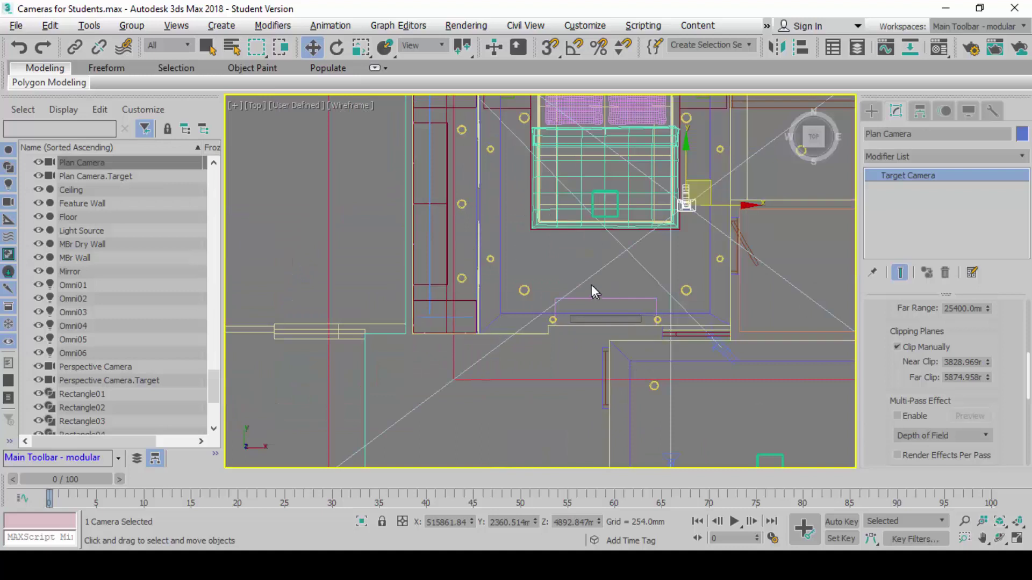
left_click(872, 111)
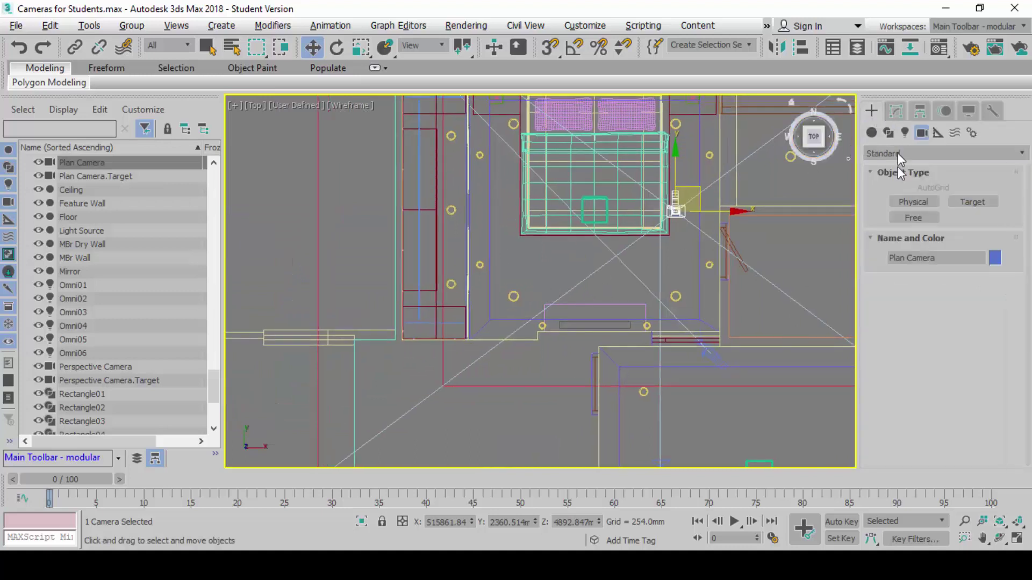
left_click(873, 134)
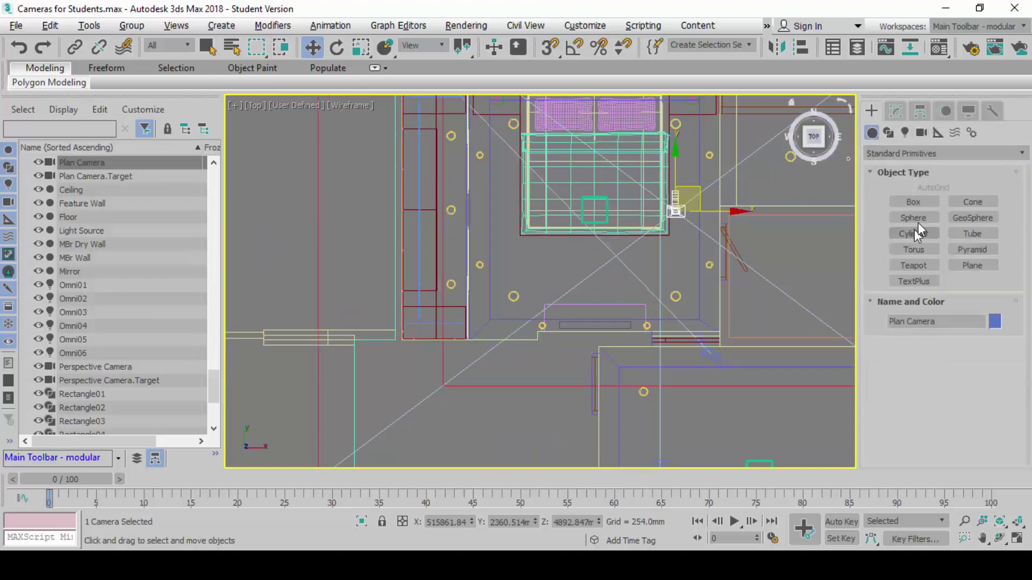
left_click(909, 204)
left_click_drag(493, 255, 570, 308)
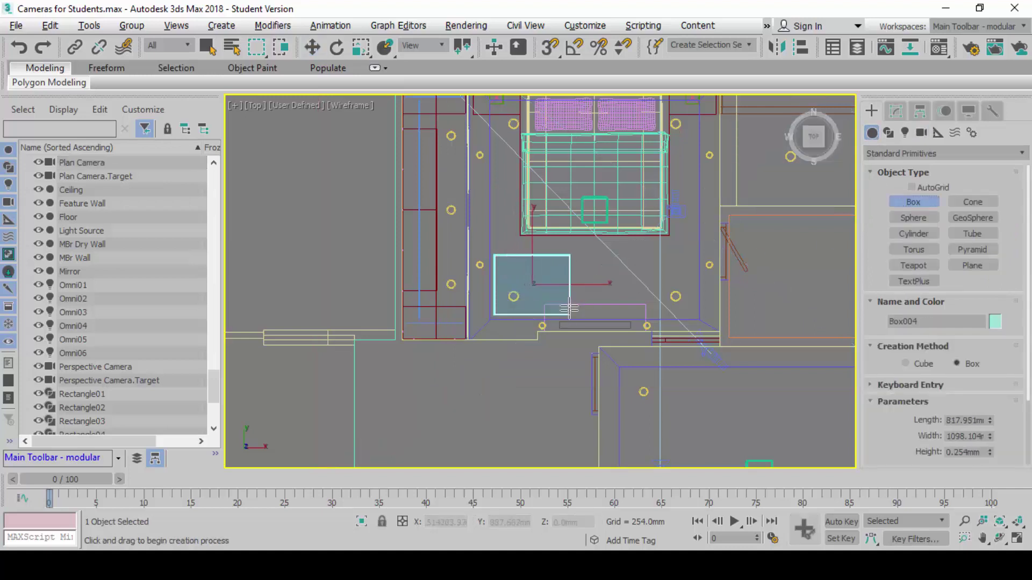
left_click(571, 256)
Size the new box to 1000 × 1000 × 1000 mm.
double_click(962, 421)
type("1000")
key("Tab")
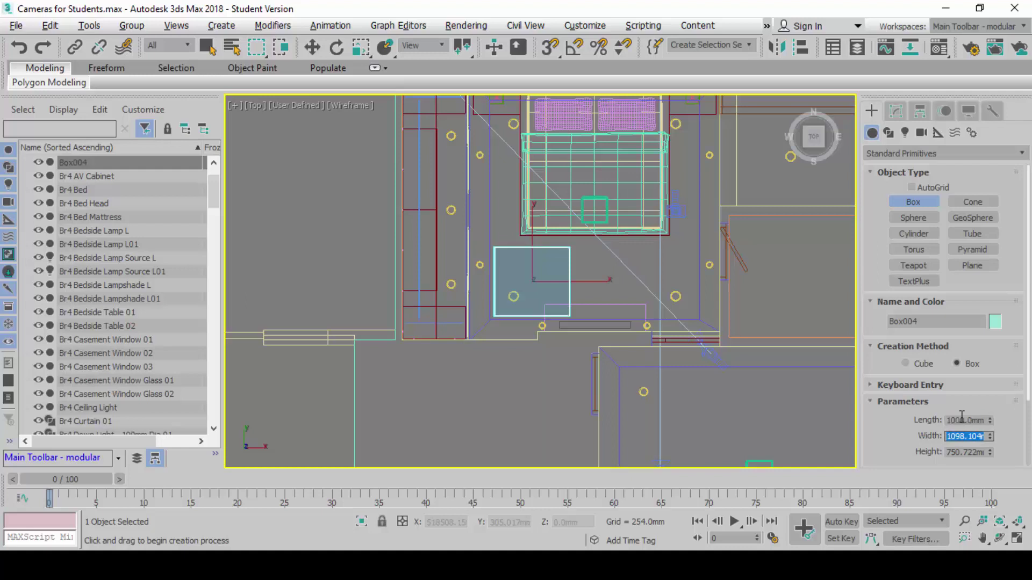
type("1000")
key("Tab")
type("1000")
key("Return")
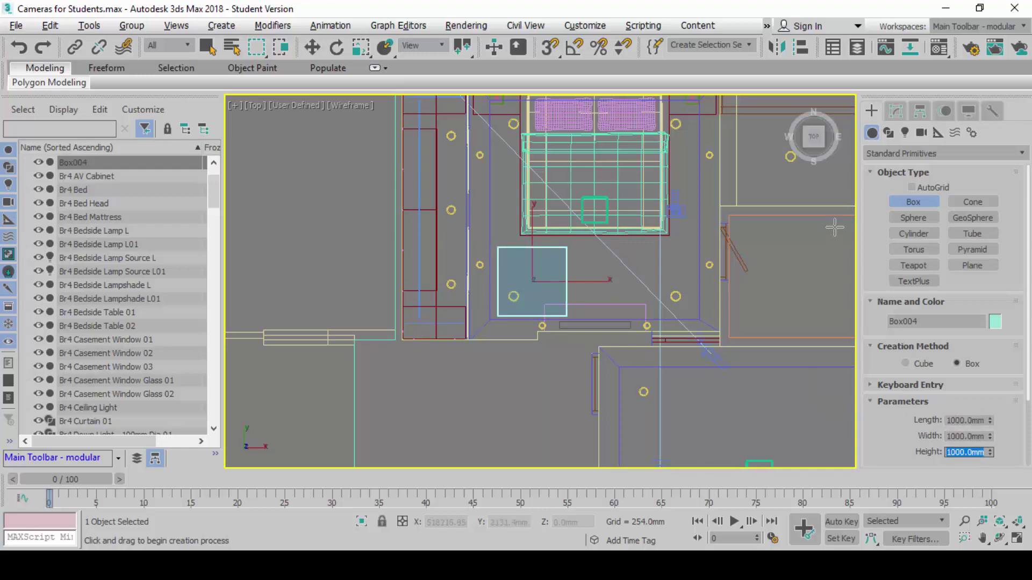
Select Box004 and show it in a maximized, zoomed-out Front view.
key("w")
left_click(896, 111)
middle_click_drag(634, 269, 609, 256)
key("alt+w")
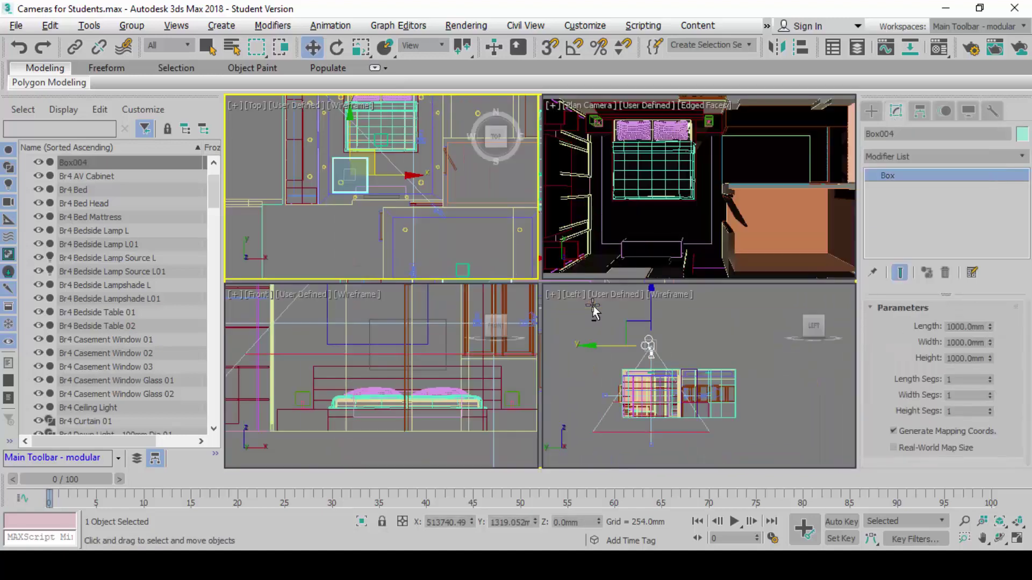
middle_click(388, 355)
key("alt+w")
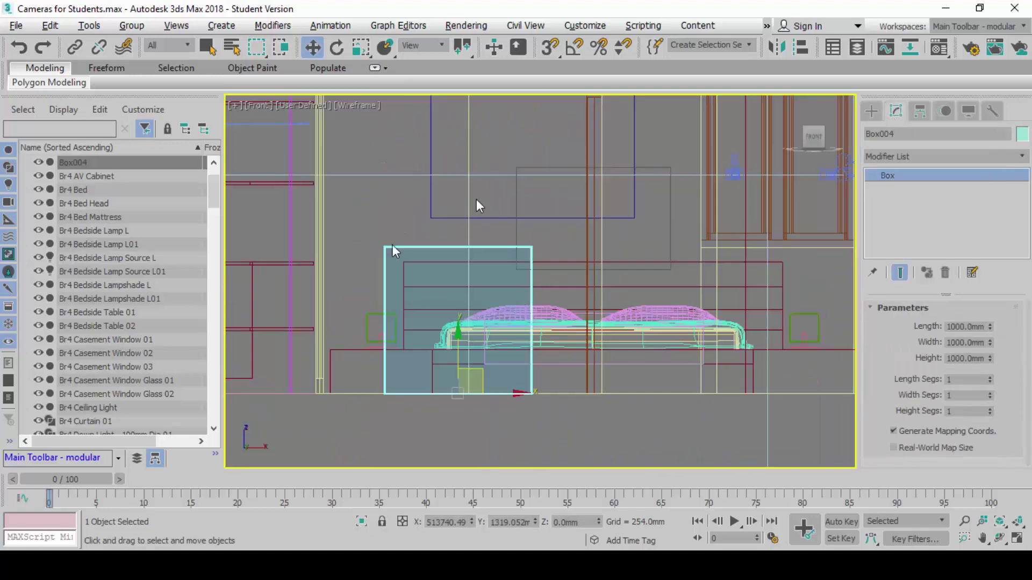
scroll(511, 314, "down", 2)
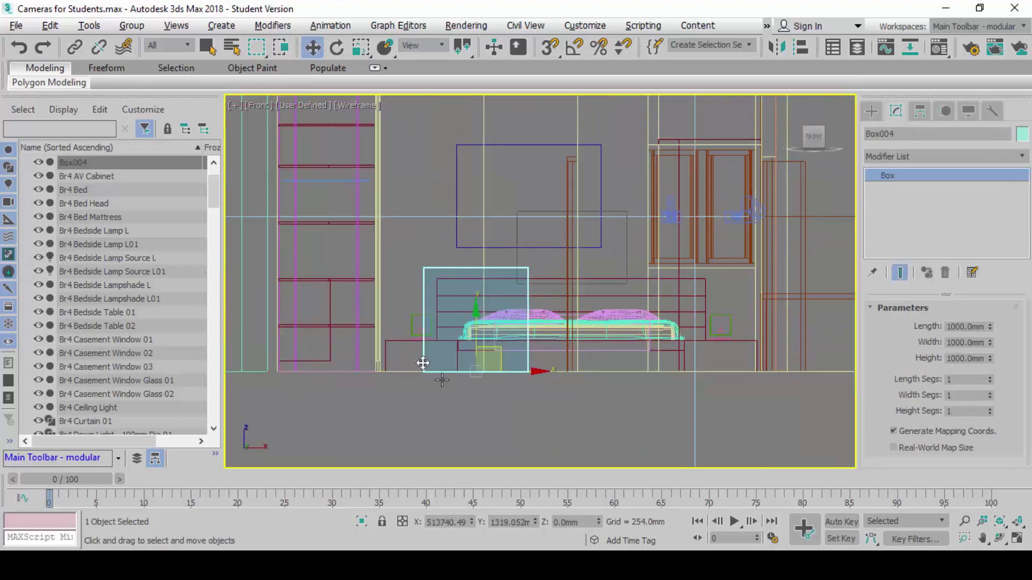
scroll(495, 314, "down", 4)
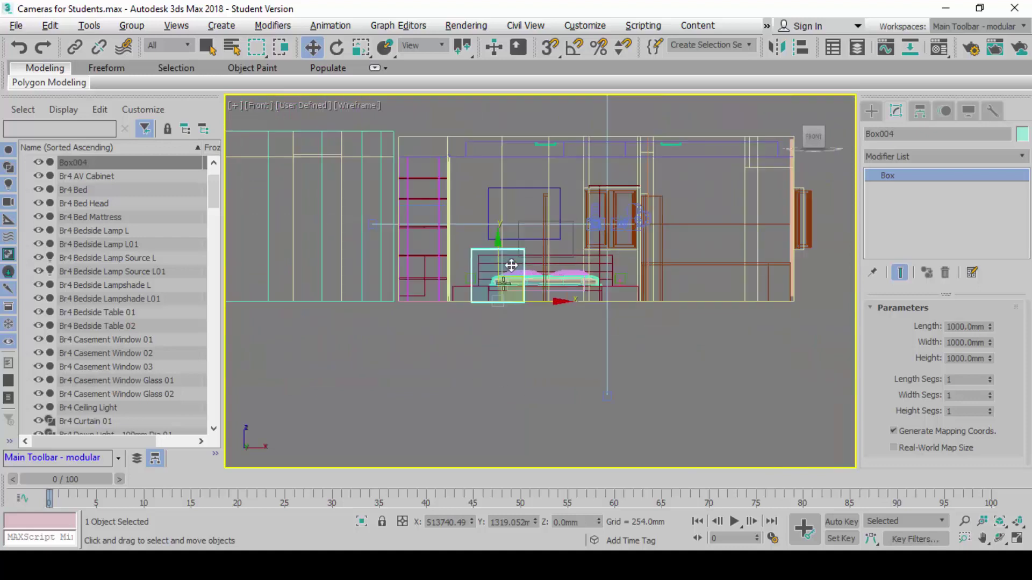
Select the Plan Camera and nudge its Near Clip spinner lower.
middle_click_drag(495, 313, 476, 420)
scroll(476, 420, "down", 2)
left_click(554, 233)
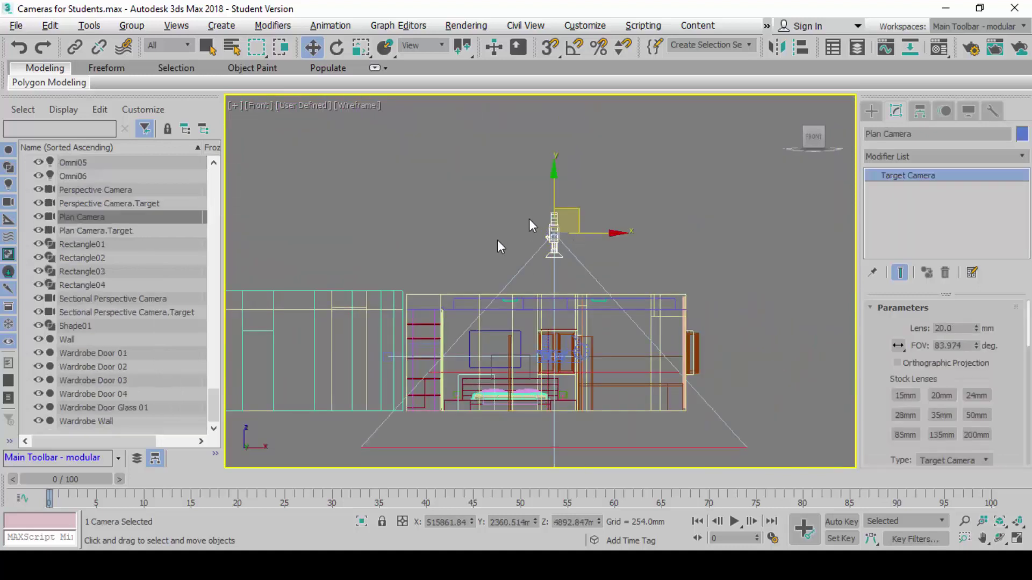
scroll(479, 269, "up", 5)
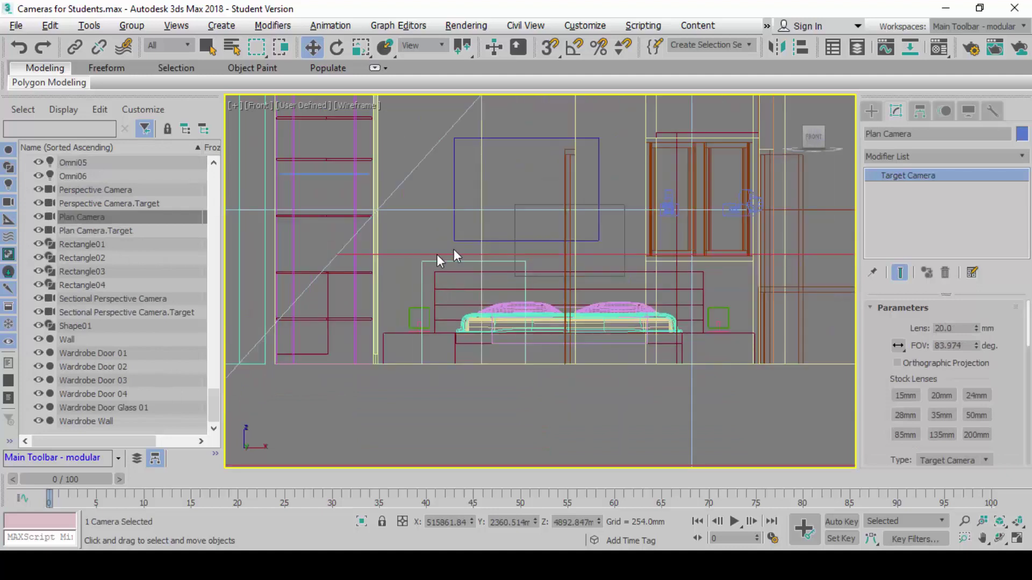
scroll(430, 292, "up", 3)
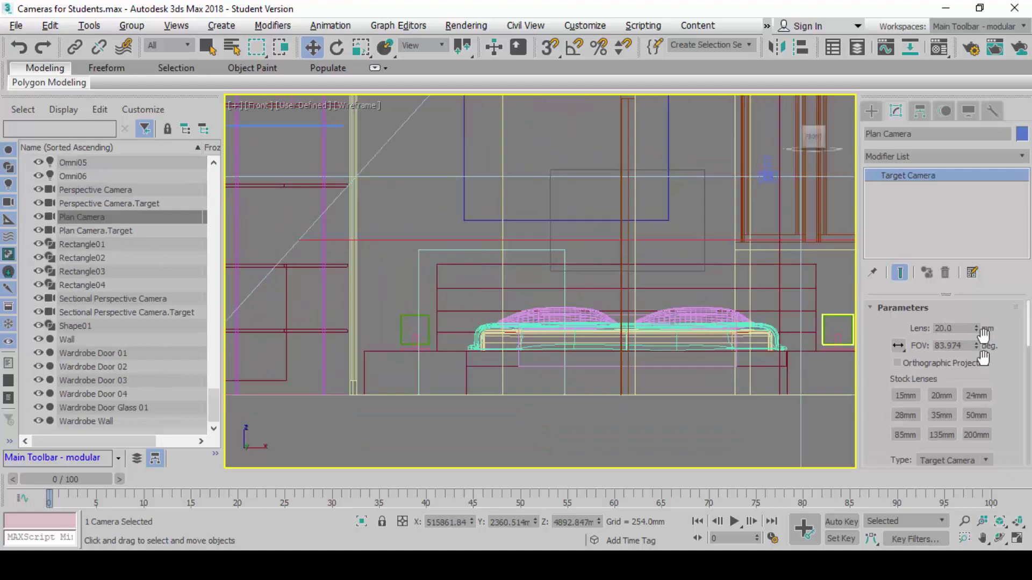
scroll(992, 395, "down", 5)
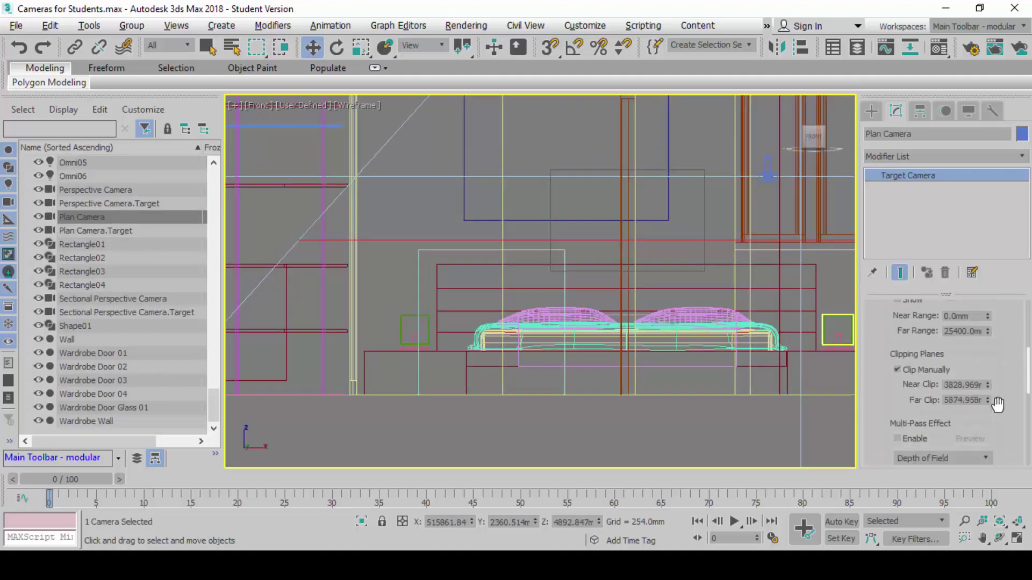
left_click_drag(989, 386, 988, 384)
scroll(544, 272, "up", 10)
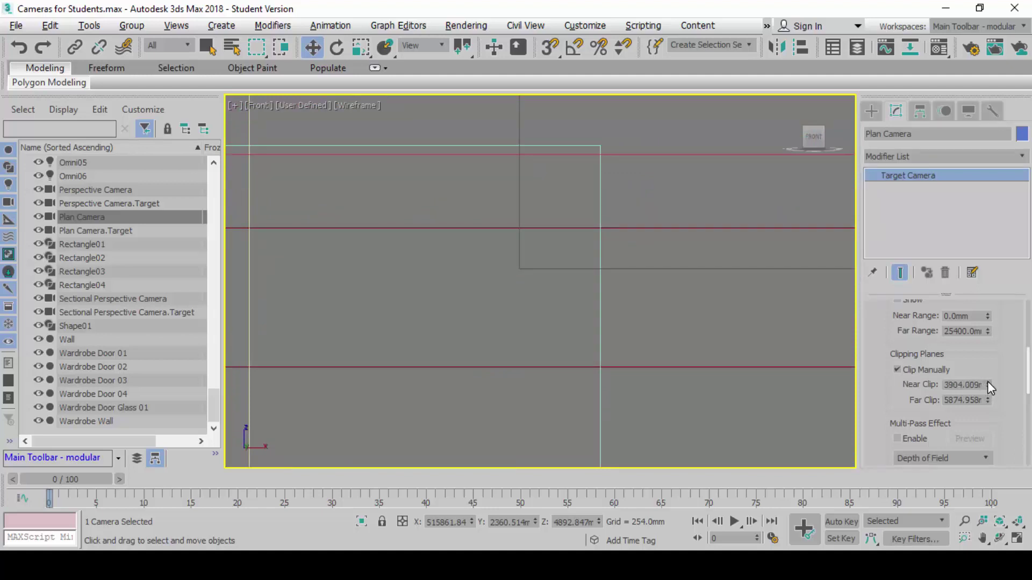
Enter Near Clip values 3905, 3910 and 3920, settling on 3900 mm.
left_click(961, 385)
left_click_drag(961, 385, 1003, 386)
type("5")
key("Return")
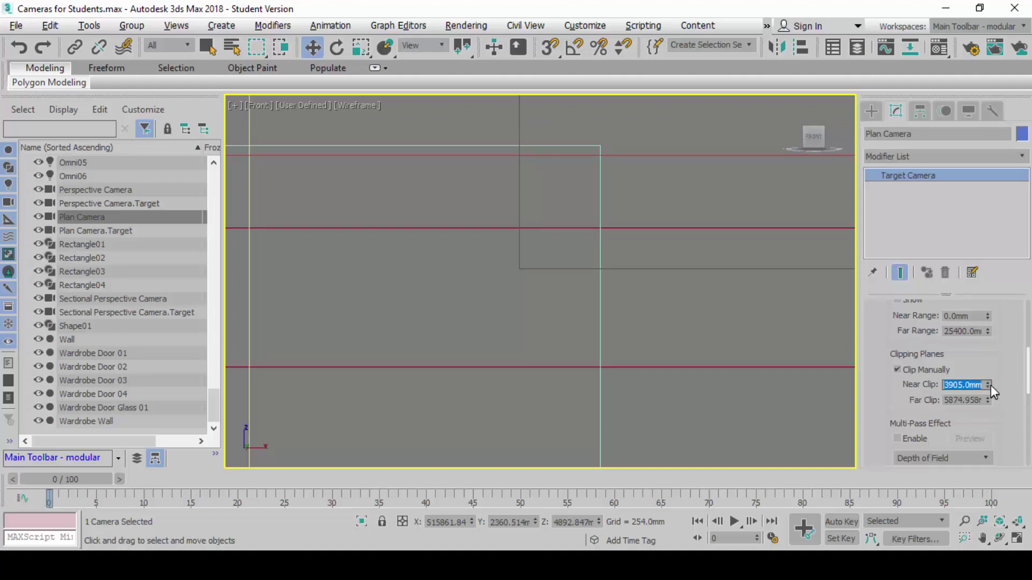
left_click(989, 383)
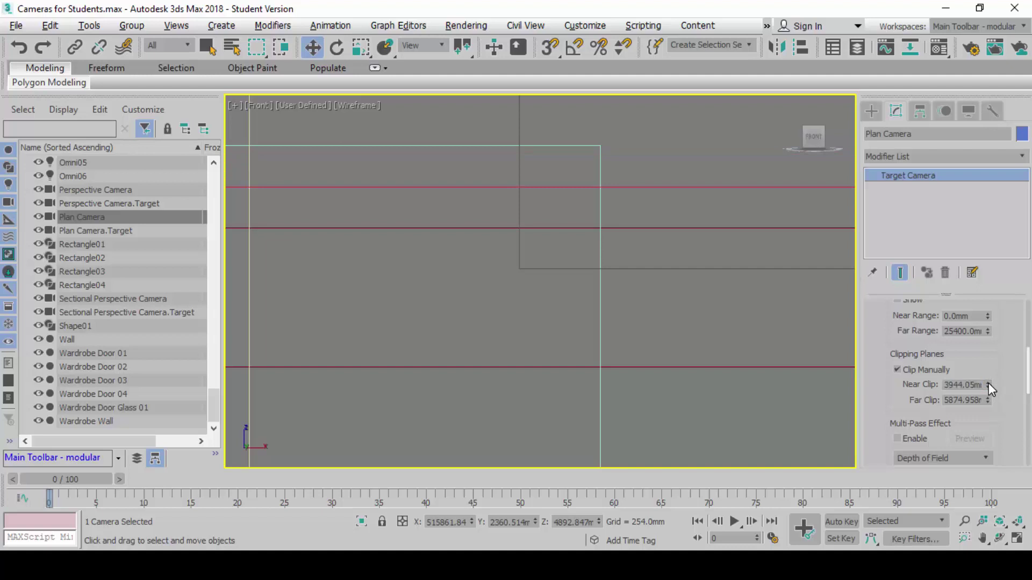
double_click(960, 388)
type("3910")
key("Return")
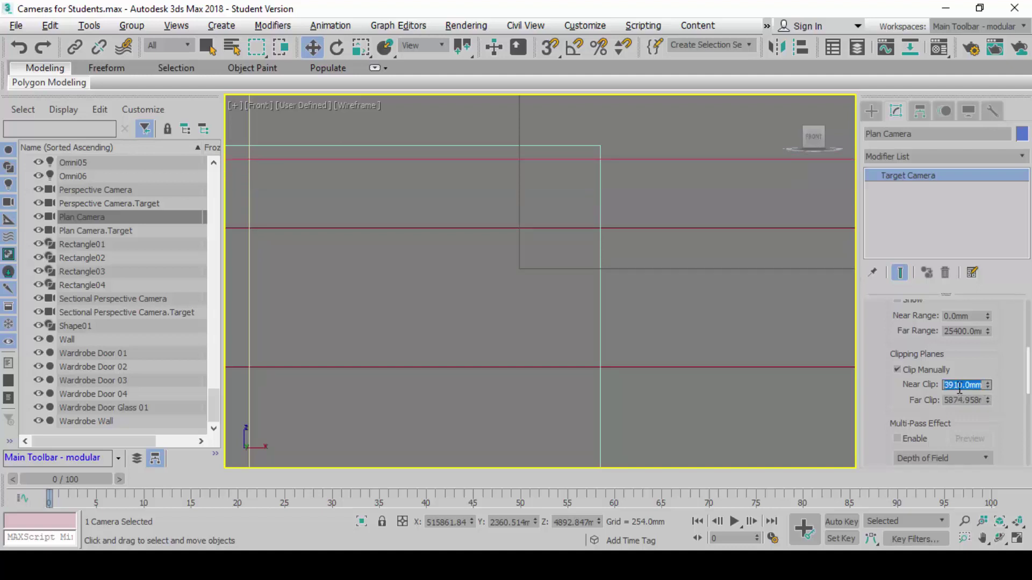
left_click_drag(956, 383, 961, 387)
type("2")
key("Return")
left_click(957, 383)
key("BackSpace")
type("0")
key("Return")
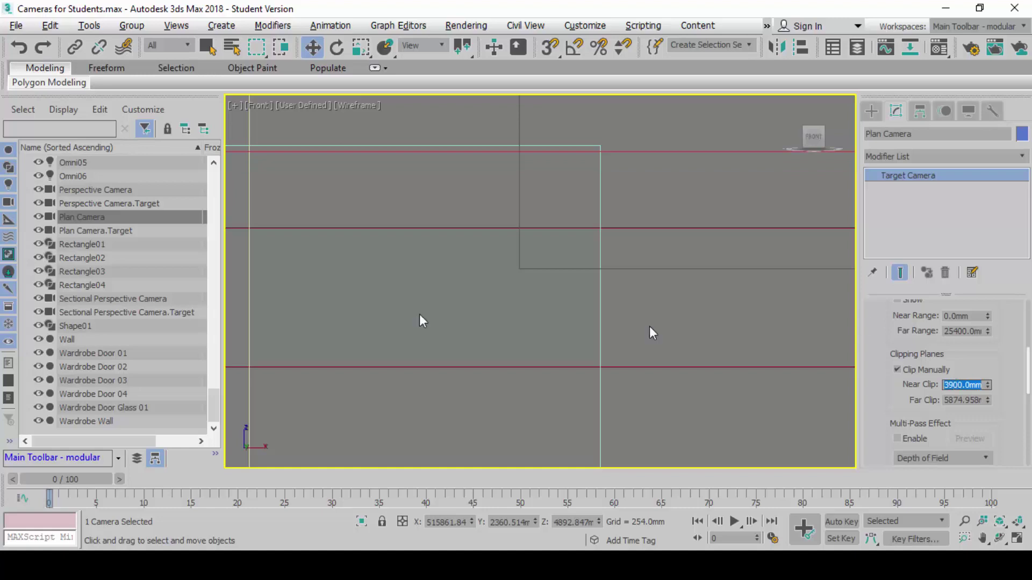
Select the reference box Box004 and delete it.
scroll(386, 262, "down", 5)
scroll(441, 250, "up", 2)
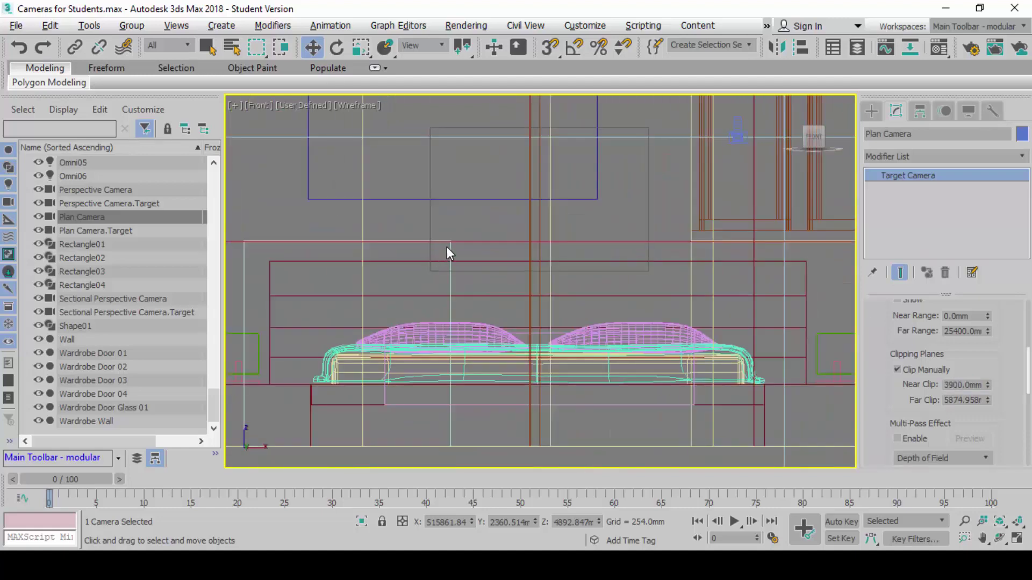
left_click(447, 249)
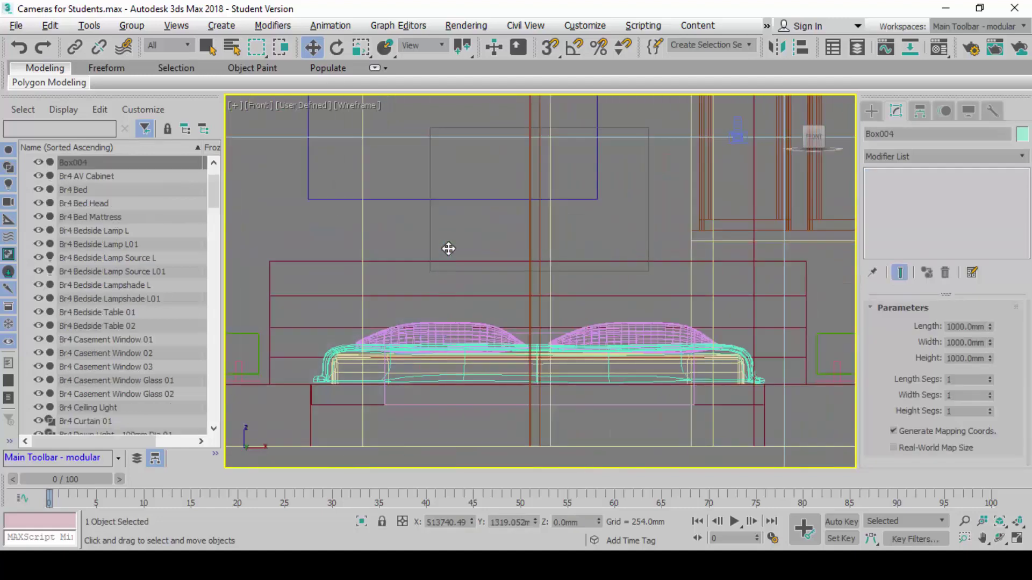
key("Delete")
scroll(450, 248, "down", 6)
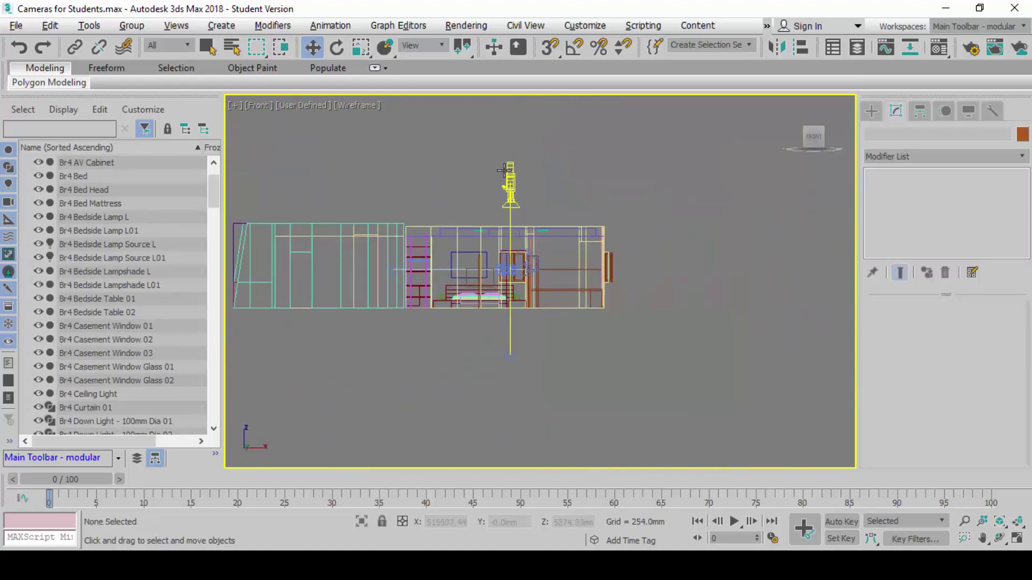
With the Plan Camera selected, restore the four-view layout and render its view.
left_click(505, 170)
key("alt+w")
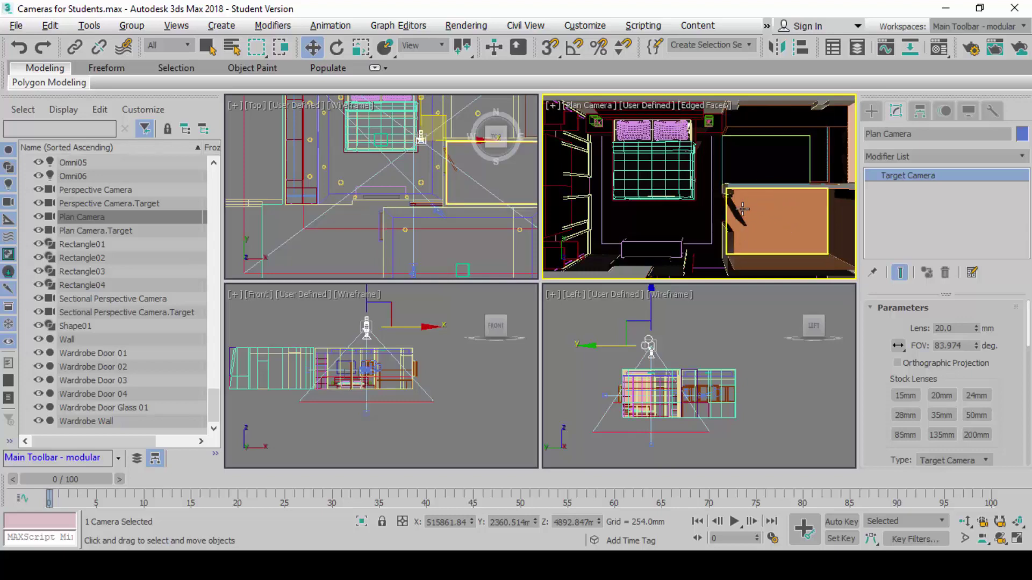
key("shift+q")
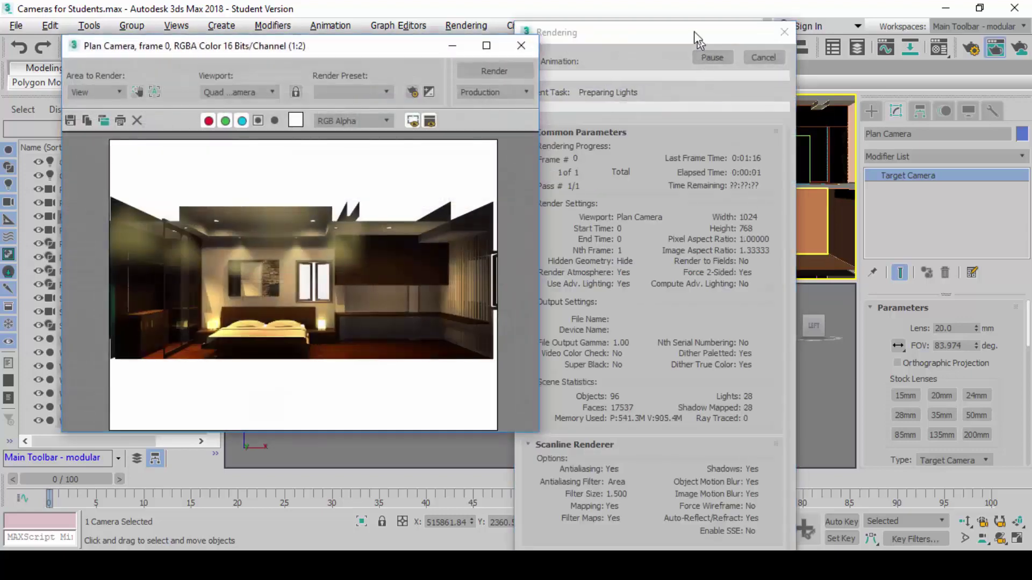
left_click_drag(693, 31, 737, 32)
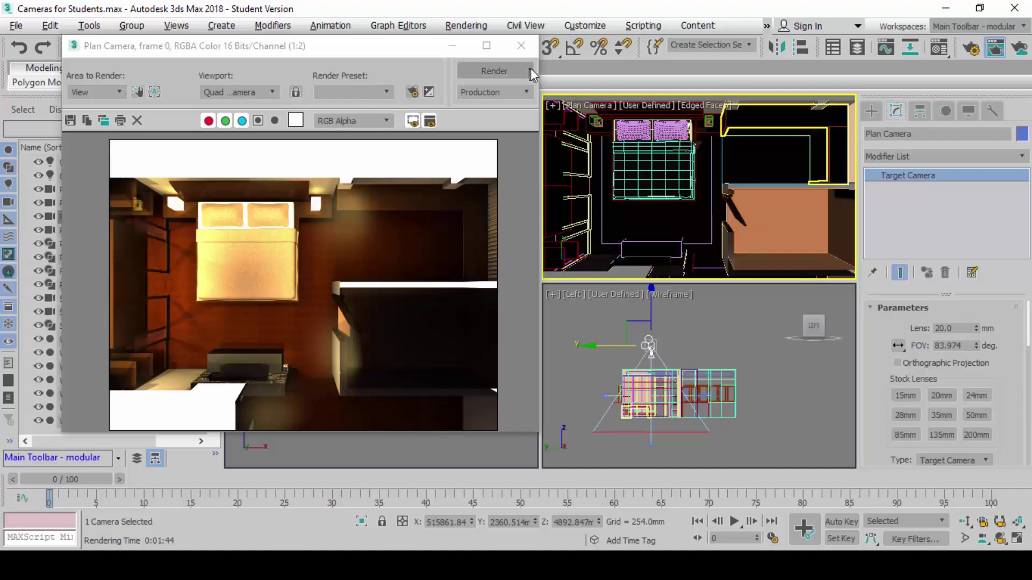
Close the render window, enable Orthographic Projection on the Plan Camera, and re-render.
left_click(521, 46)
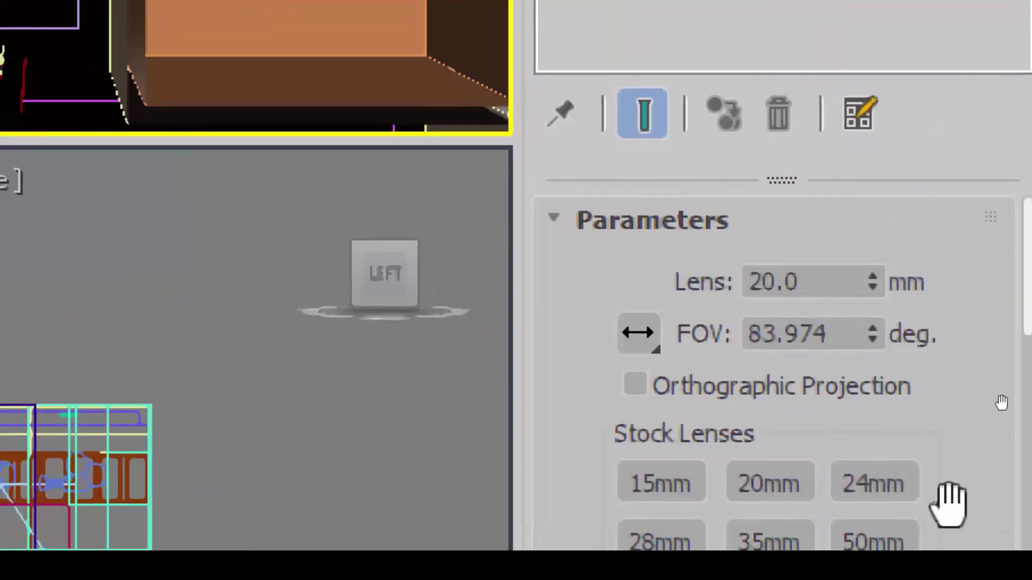
left_click(781, 390)
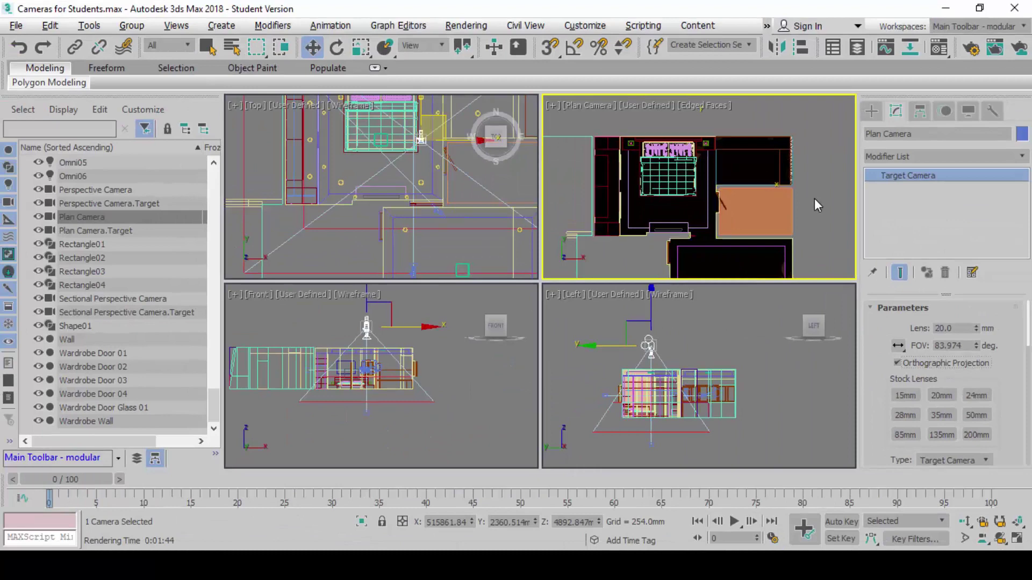
key("shift+q")
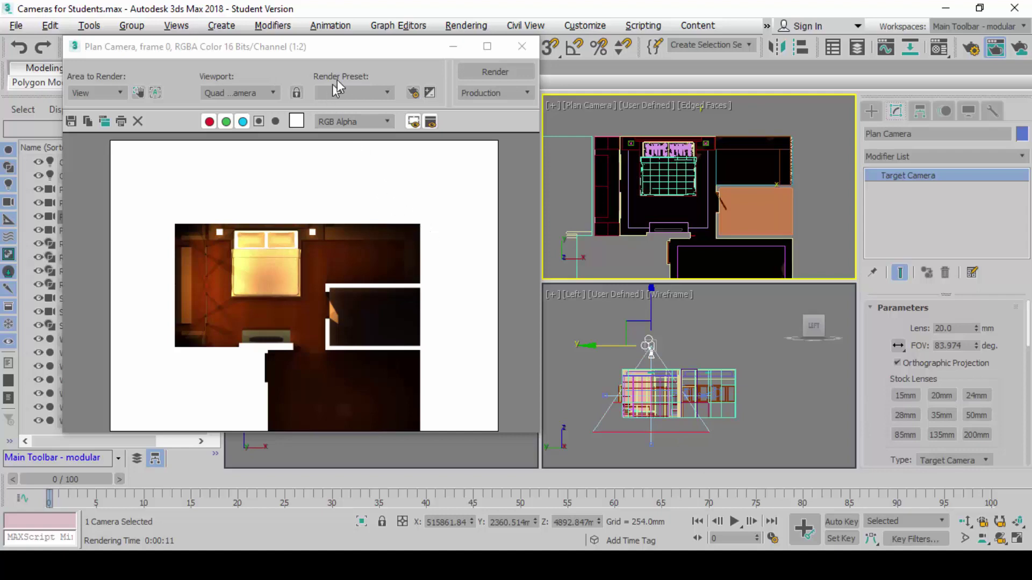
Save the rendered image as the JPEG file '03 Plan Camera'.
left_click(72, 120)
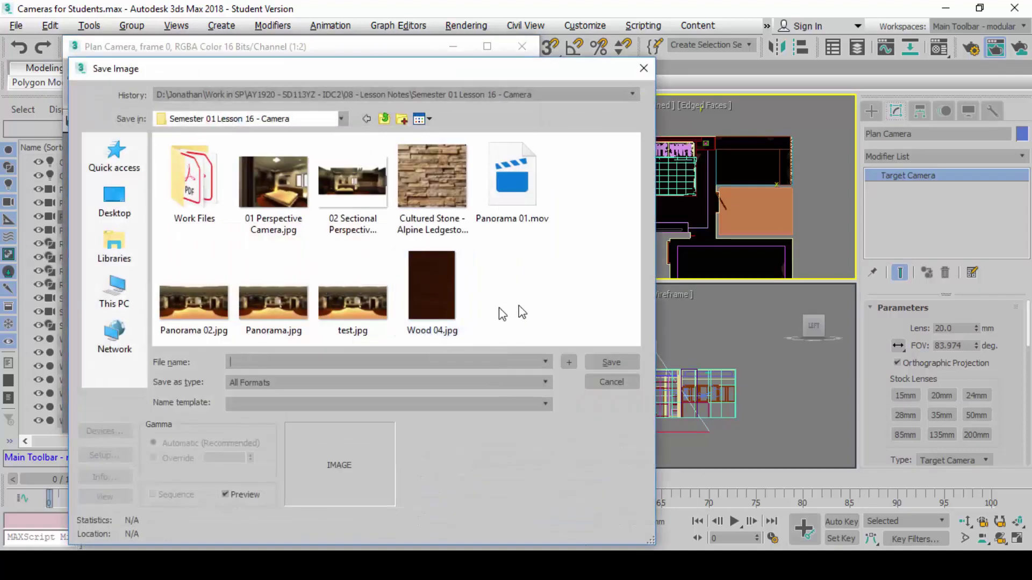
type("03 Plan Camera")
left_click(519, 382)
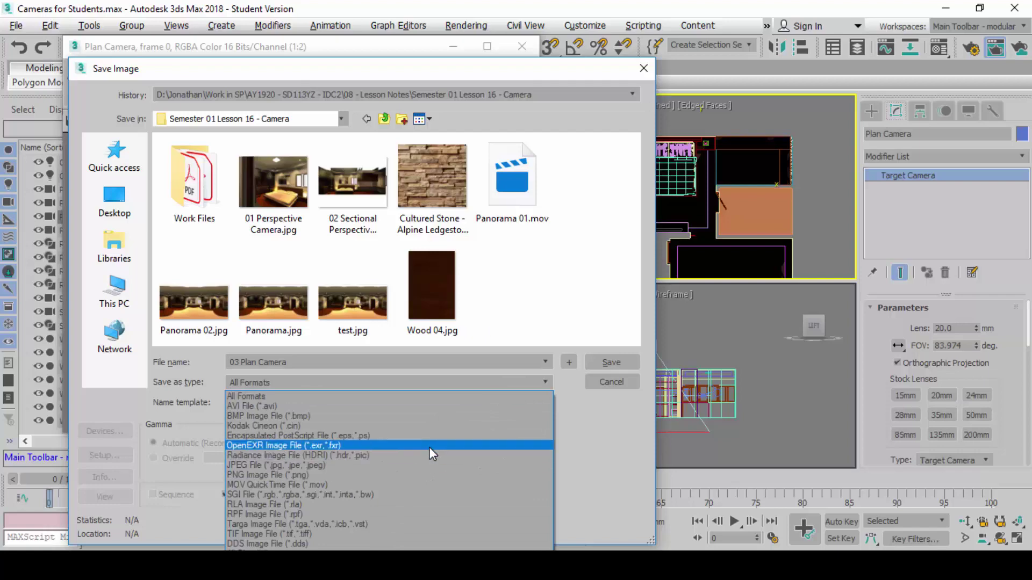
left_click(425, 466)
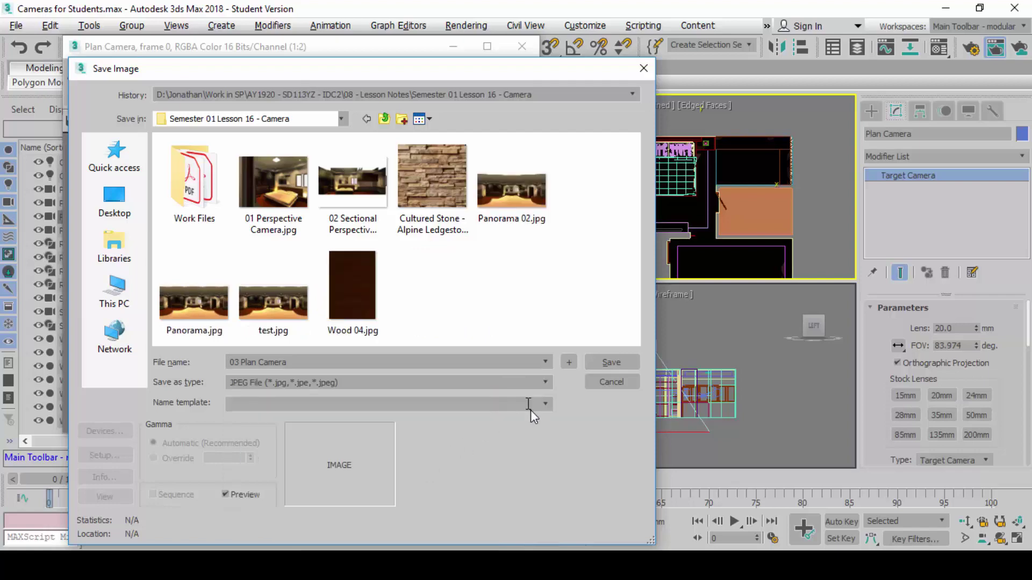
left_click(624, 363)
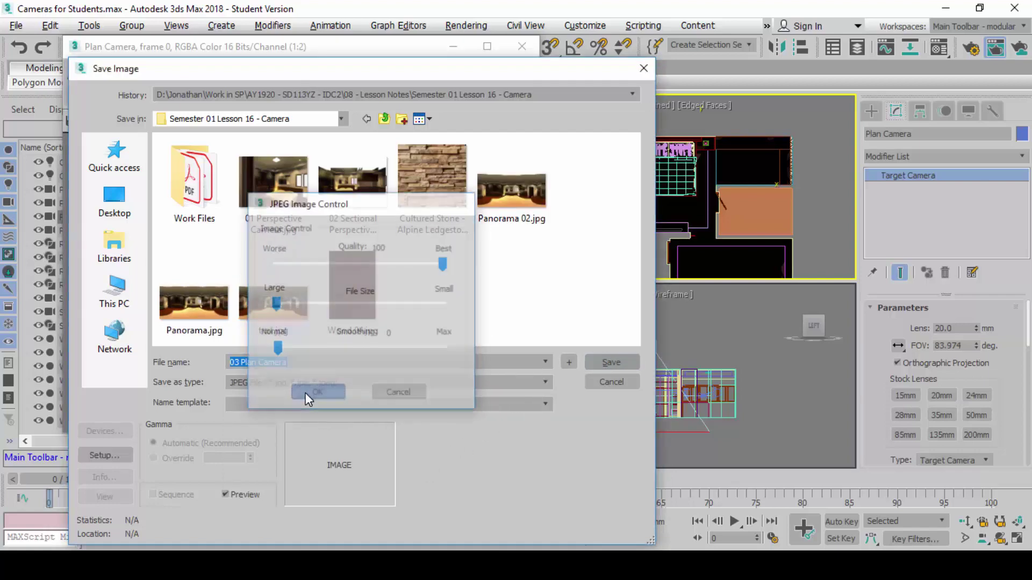